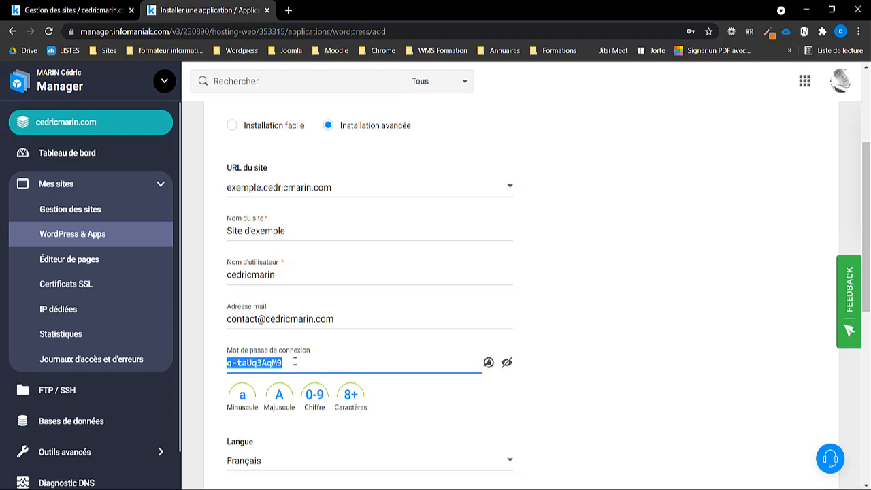
Step: Install WordPress with the Divi creative agency theme, including the theme's demonstration content
{"action": "scroll", "coordinate": [324, 373], "scroll_direction": "down", "scroll_amount": 5}
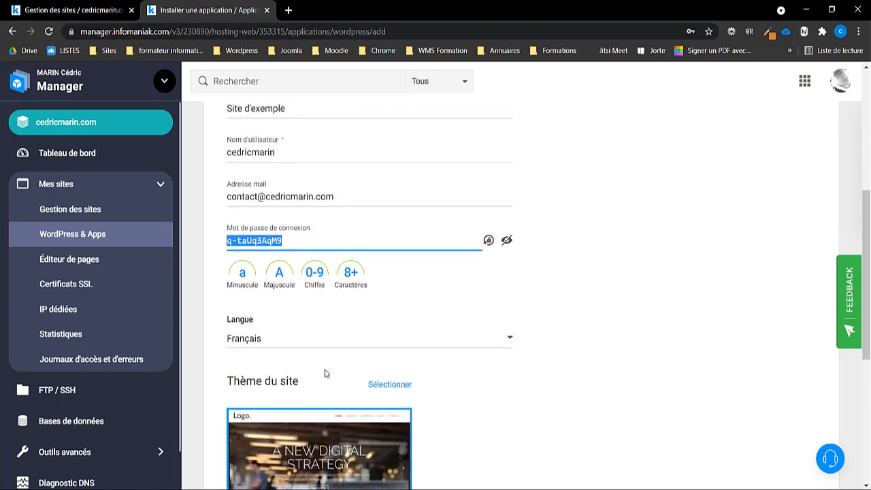
{"action": "scroll", "coordinate": [454, 284], "scroll_direction": "down", "scroll_amount": 1}
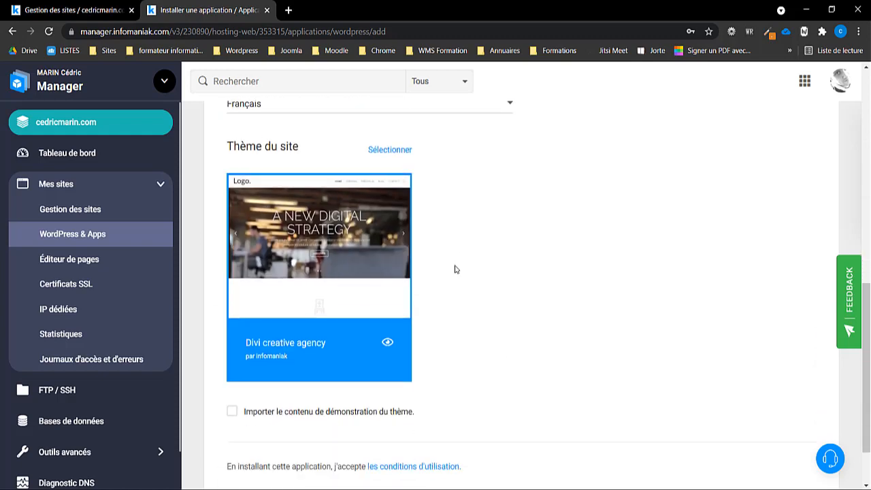
{"action": "left_click", "coordinate": [396, 151]}
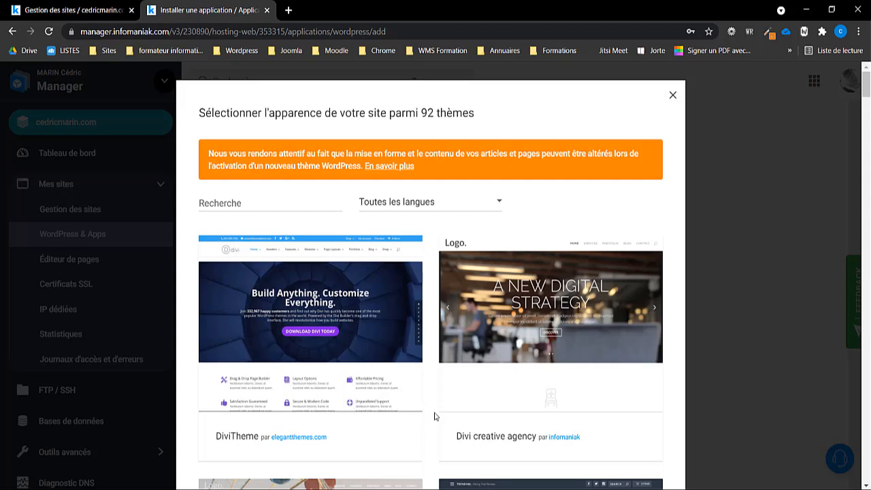
{"action": "mouse_move", "coordinate": [536, 365]}
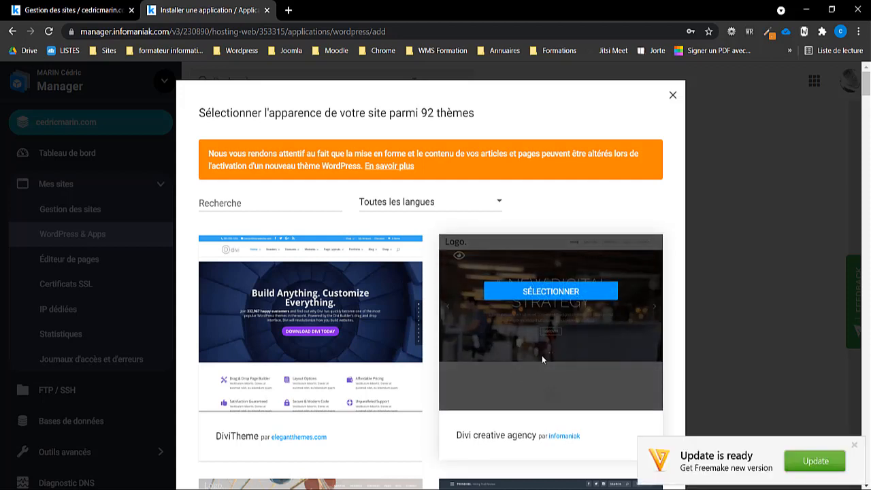
{"action": "left_click", "coordinate": [566, 292]}
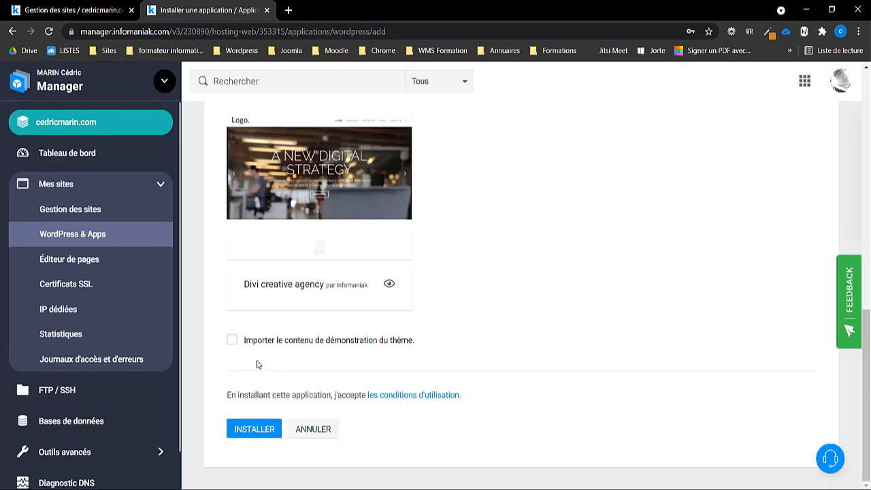
{"action": "left_click", "coordinate": [232, 342]}
{"action": "left_click", "coordinate": [259, 433]}
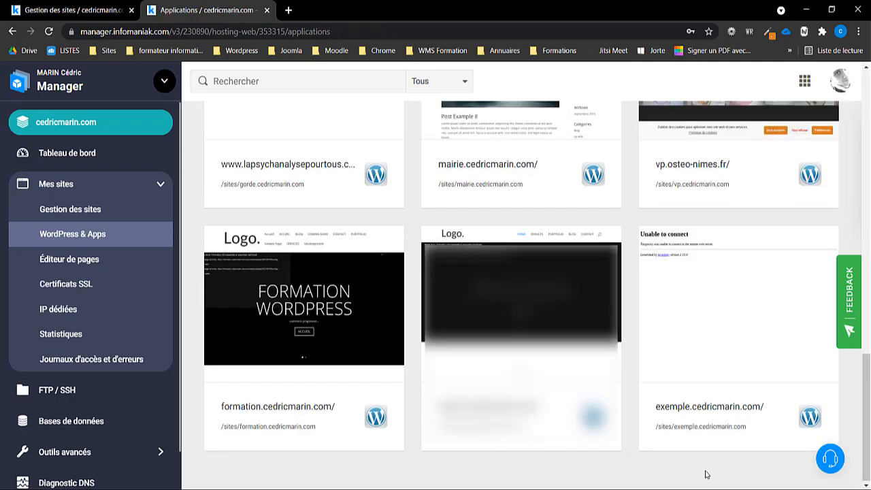
Step: Open the configuration of the newly installed exemple application and set its site URL to the http address of the exemple subdomain
{"action": "mouse_move", "coordinate": [760, 353]}
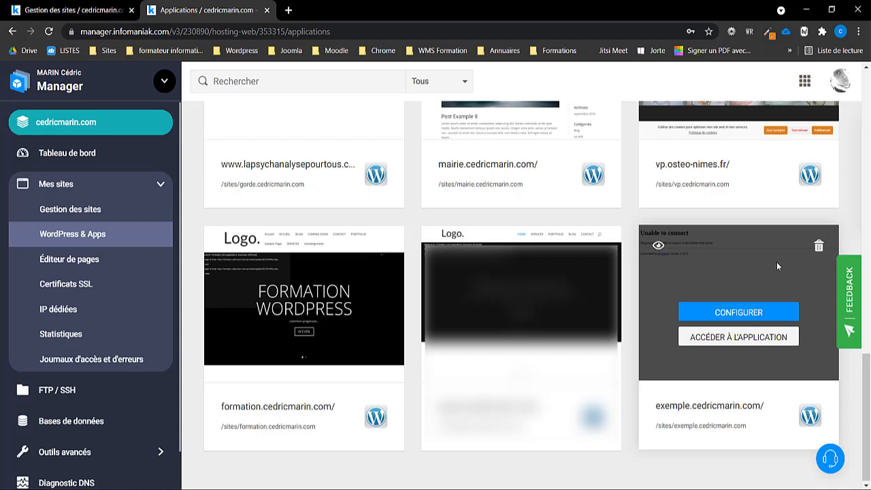
{"action": "left_click", "coordinate": [744, 312]}
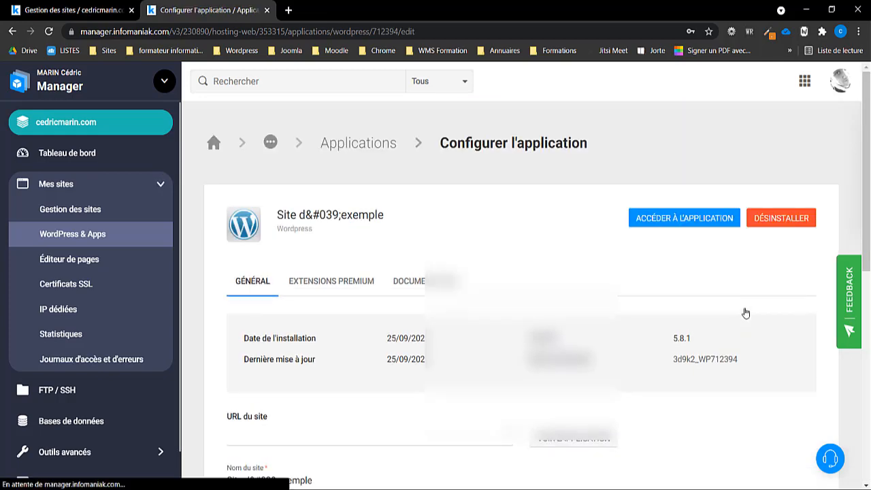
{"action": "scroll", "coordinate": [484, 376], "scroll_direction": "down", "scroll_amount": 2}
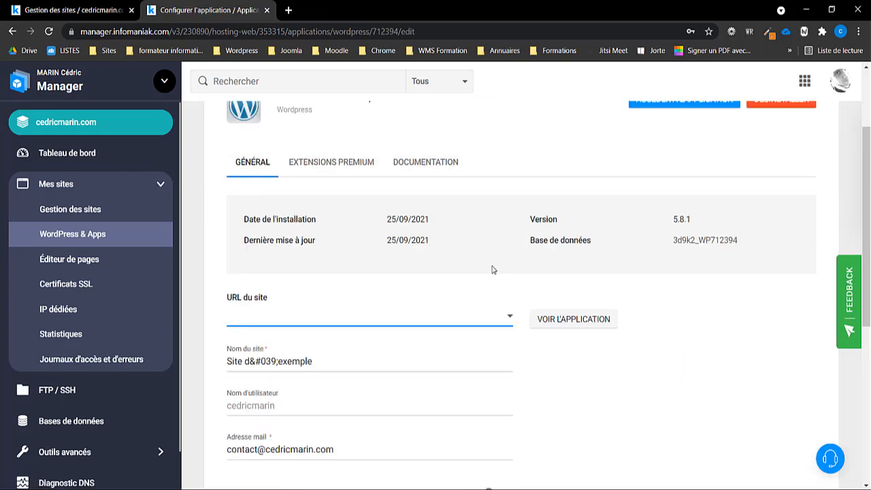
{"action": "scroll", "coordinate": [491, 271], "scroll_direction": "down", "scroll_amount": 1}
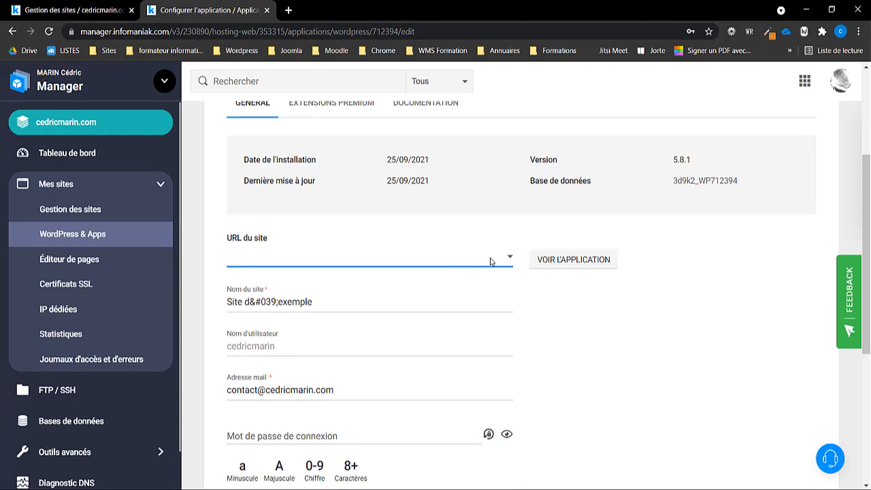
{"action": "left_click", "coordinate": [491, 257]}
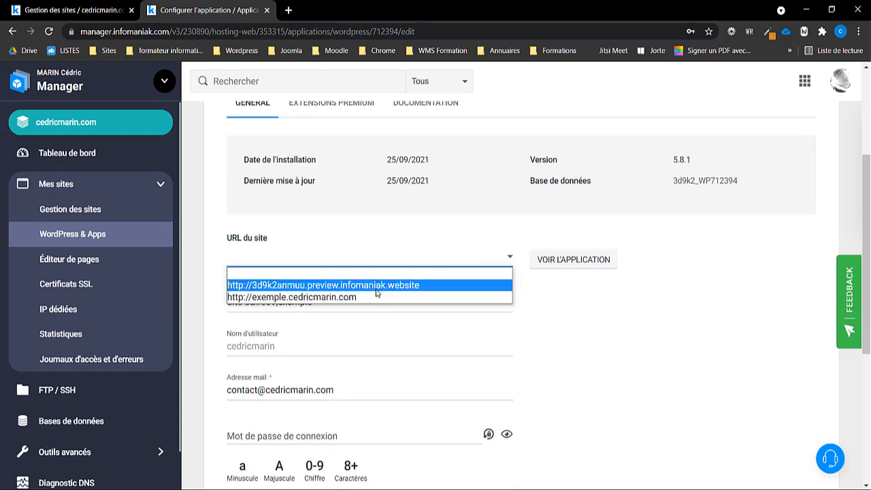
{"action": "left_click", "coordinate": [339, 298]}
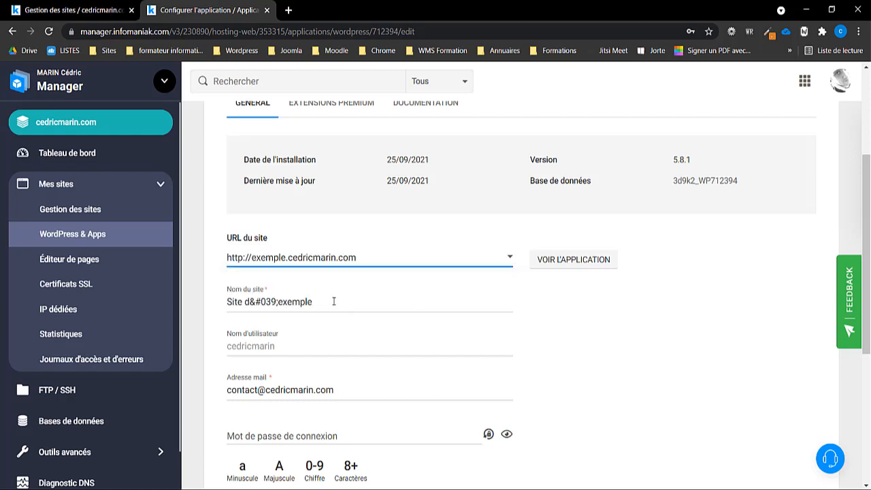
Step: Correct the site name to "Site d'exemple" and save the application's configuration
{"action": "left_click", "coordinate": [334, 302]}
{"action": "scroll", "coordinate": [337, 305], "scroll_direction": "down", "scroll_amount": 1}
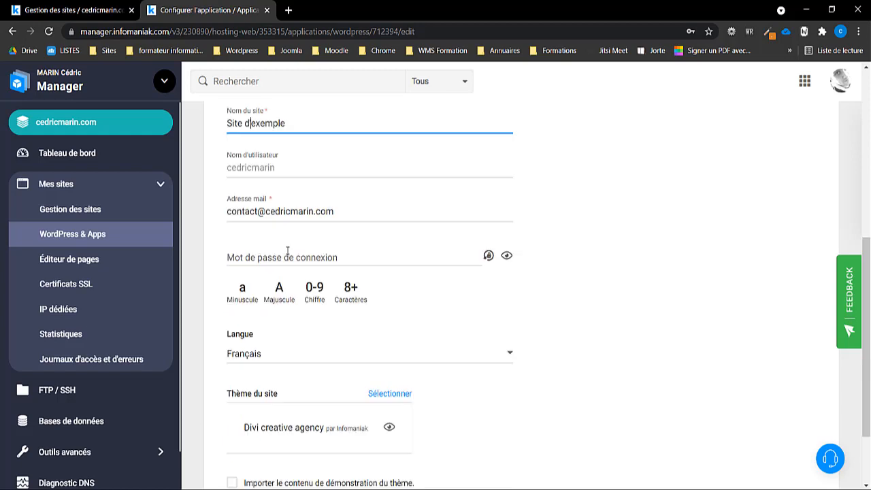
{"action": "scroll", "coordinate": [297, 254], "scroll_direction": "up", "scroll_amount": 1}
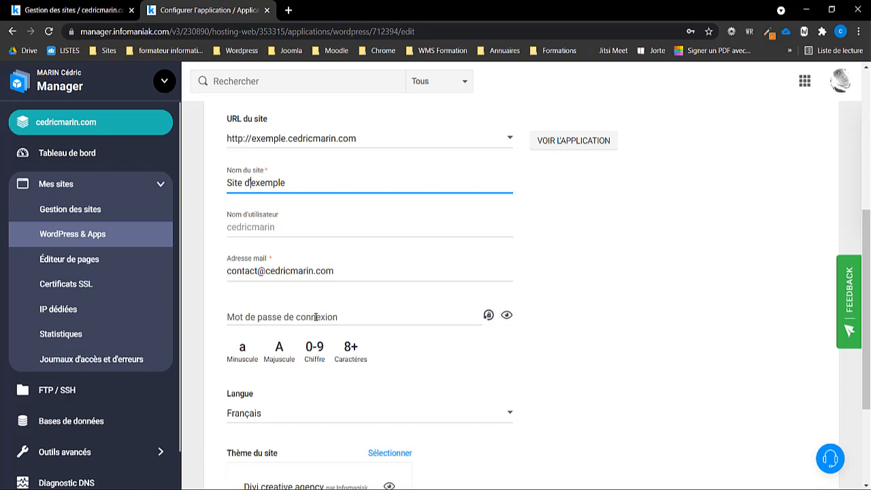
{"action": "scroll", "coordinate": [316, 317], "scroll_direction": "down", "scroll_amount": 3}
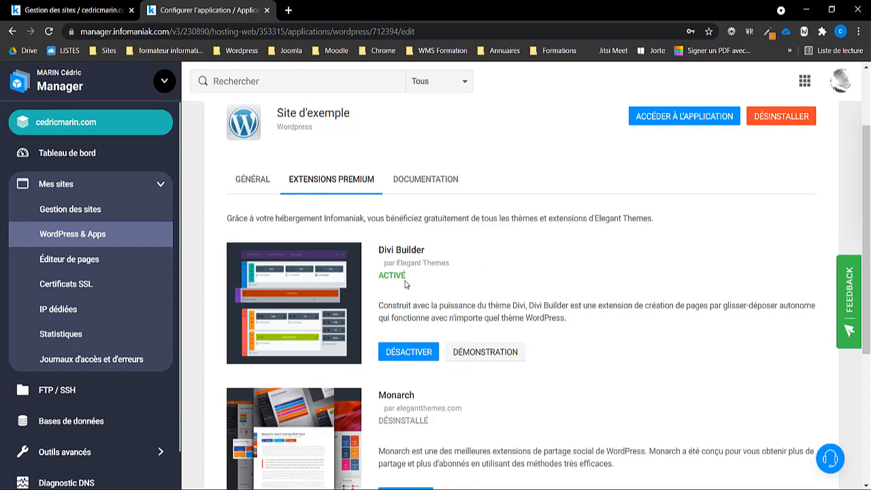
Step: Review the premium extensions offered for the site, and its WordPress documentation links, video guides and important information
{"action": "scroll", "coordinate": [437, 298], "scroll_direction": "down", "scroll_amount": 4}
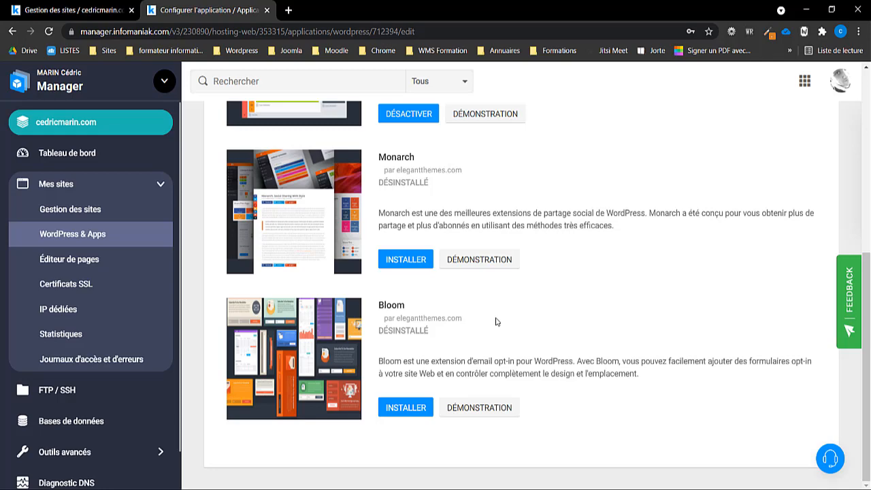
{"action": "scroll", "coordinate": [495, 321], "scroll_direction": "up", "scroll_amount": 5}
{"action": "left_click", "coordinate": [436, 224]}
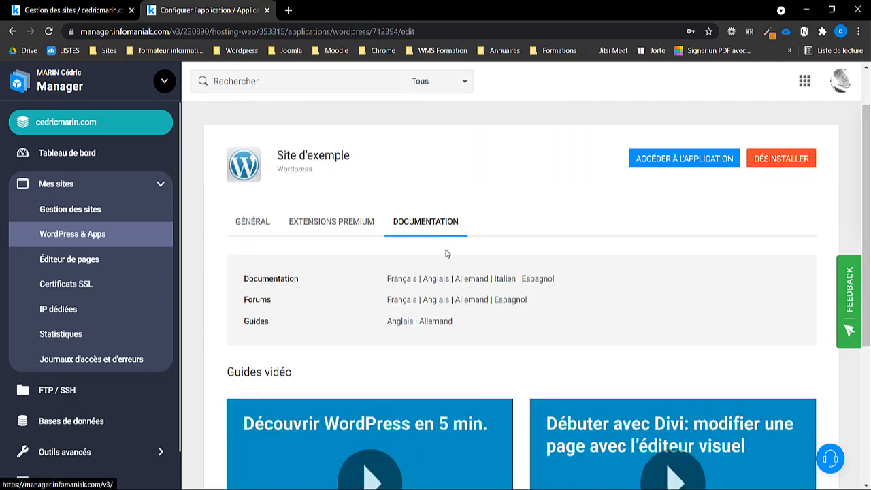
{"action": "scroll", "coordinate": [499, 277], "scroll_direction": "down", "scroll_amount": 2}
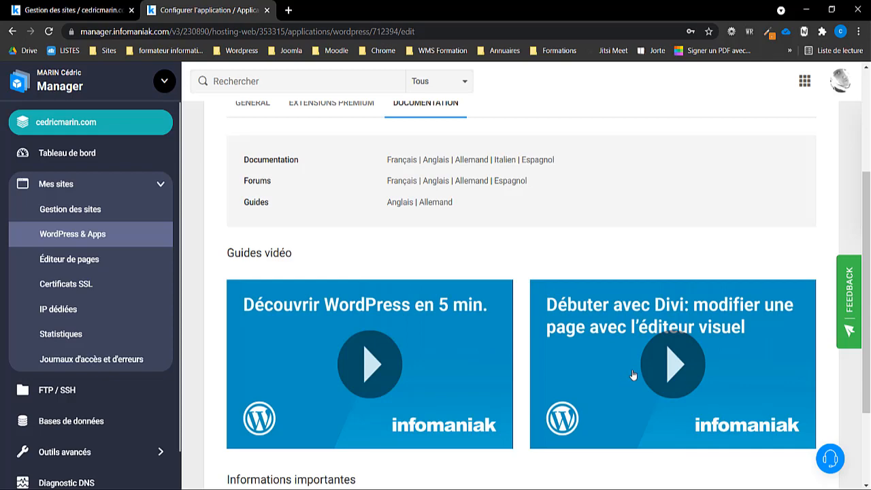
{"action": "scroll", "coordinate": [632, 374], "scroll_direction": "down", "scroll_amount": 1}
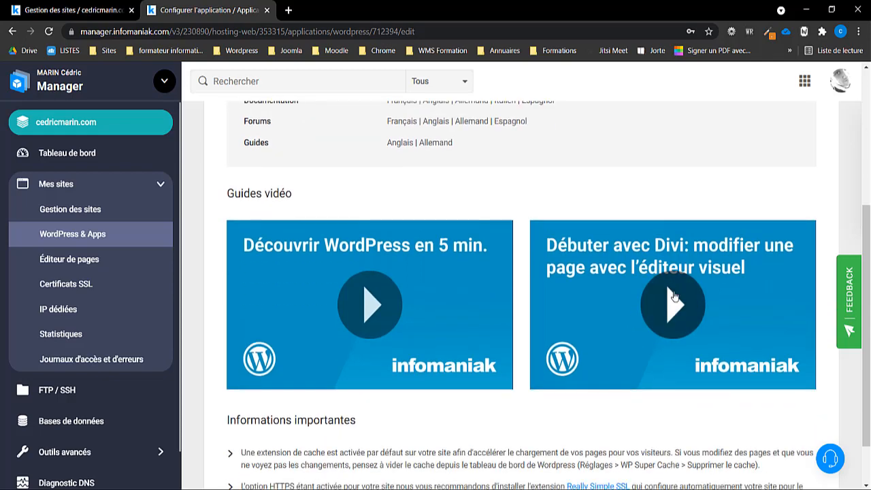
{"action": "scroll", "coordinate": [544, 378], "scroll_direction": "down", "scroll_amount": 1}
{"action": "scroll", "coordinate": [544, 377], "scroll_direction": "up", "scroll_amount": 5}
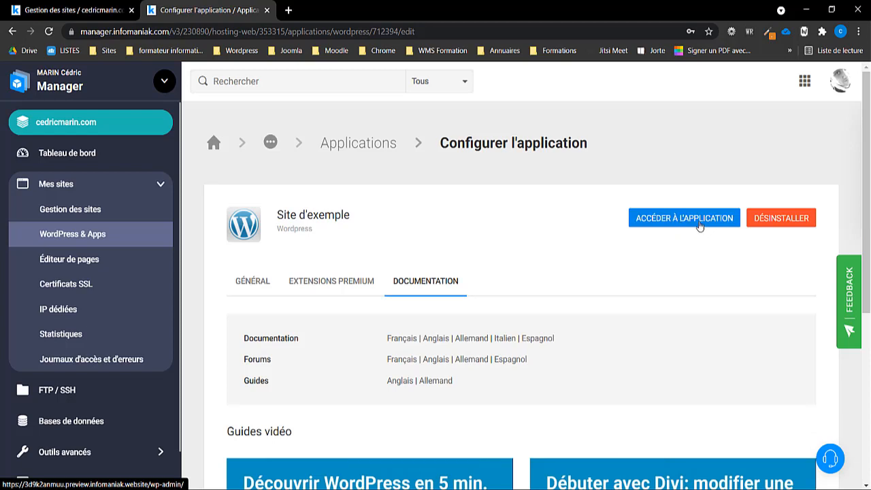
Step: Go to the WordPress login and sign in to the Formation site with the login remembered
{"action": "left_click", "coordinate": [700, 225]}
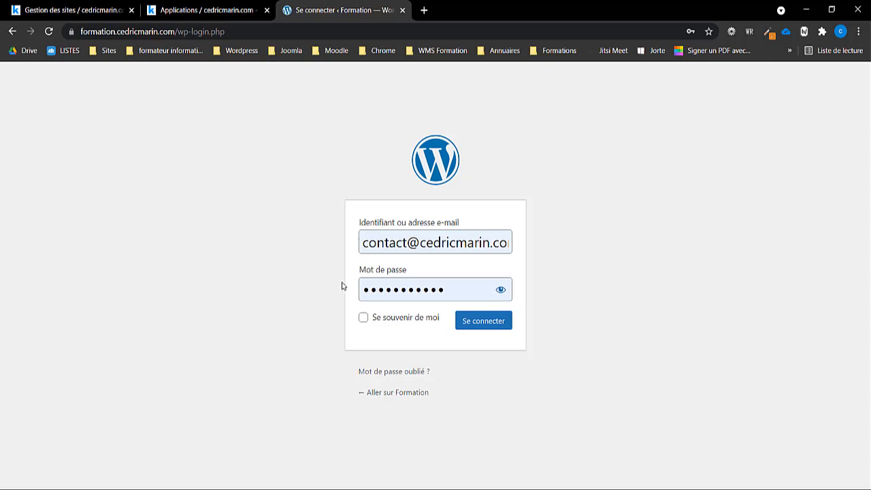
{"action": "left_click", "coordinate": [363, 322]}
{"action": "left_click", "coordinate": [489, 328]}
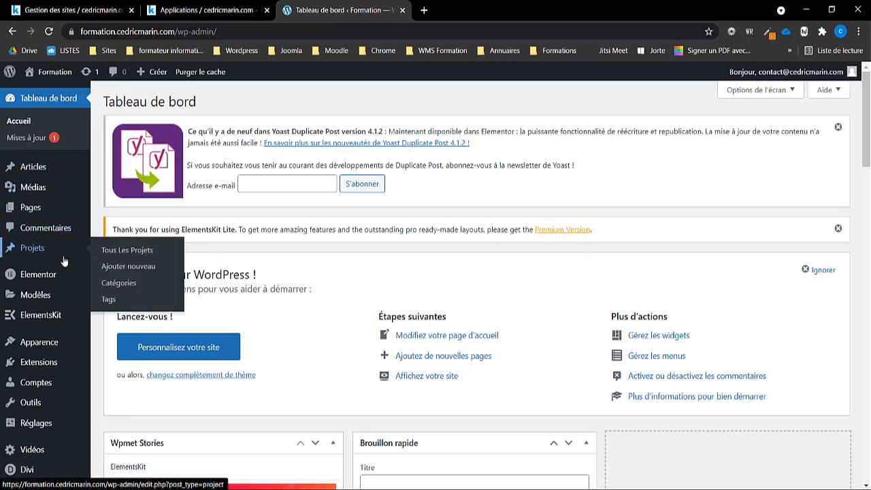
Step: Examine the WordPress administration menu and the general settings for site addresses, registration, language and time zone
{"action": "scroll", "coordinate": [49, 367], "scroll_direction": "down", "scroll_amount": 1}
{"action": "scroll", "coordinate": [49, 367], "scroll_direction": "down", "scroll_amount": 3}
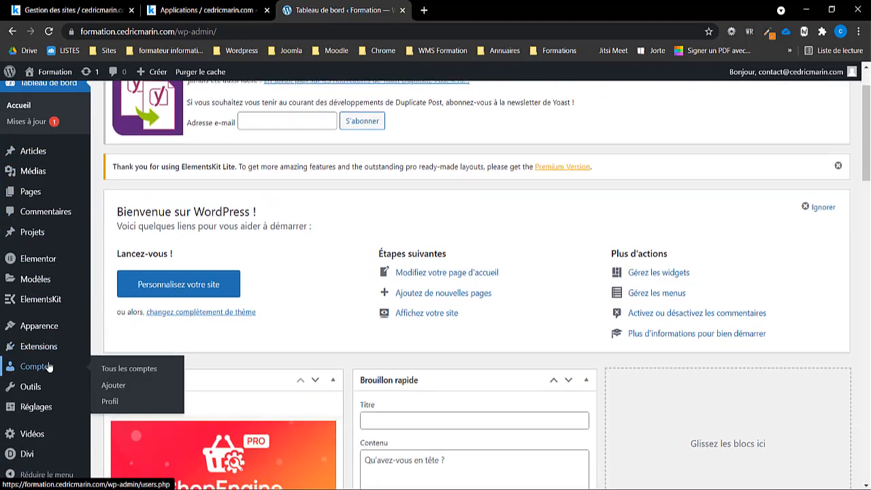
{"action": "mouse_move", "coordinate": [36, 462]}
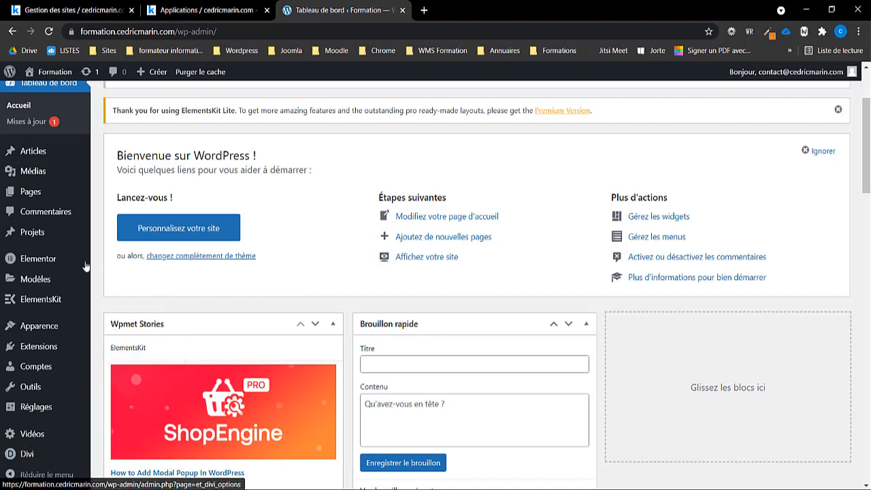
{"action": "mouse_move", "coordinate": [56, 263]}
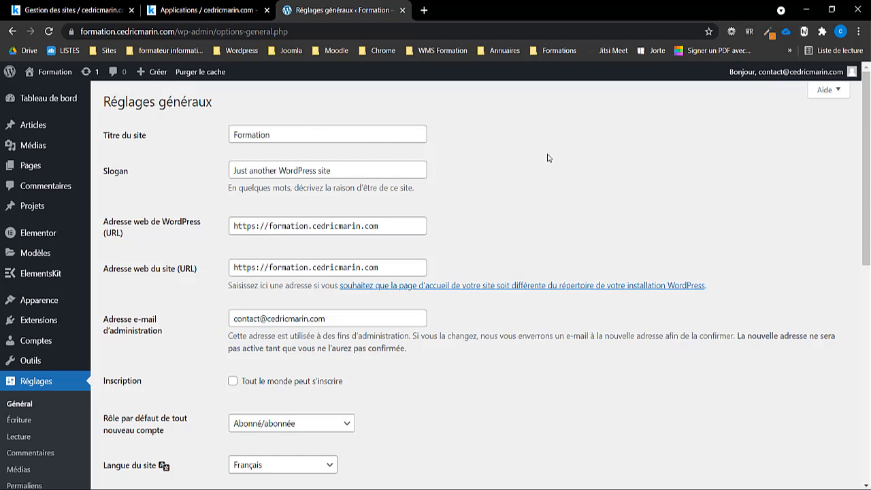
{"action": "left_click", "coordinate": [417, 227]}
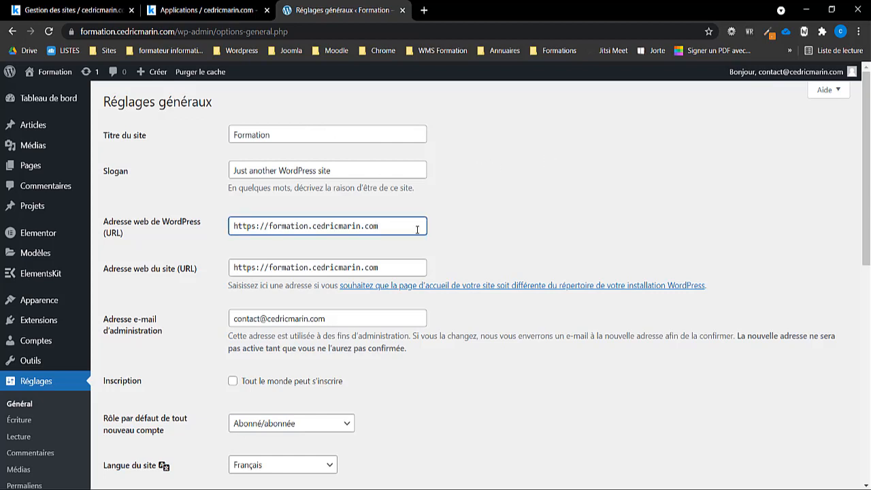
{"action": "left_click", "coordinate": [402, 268]}
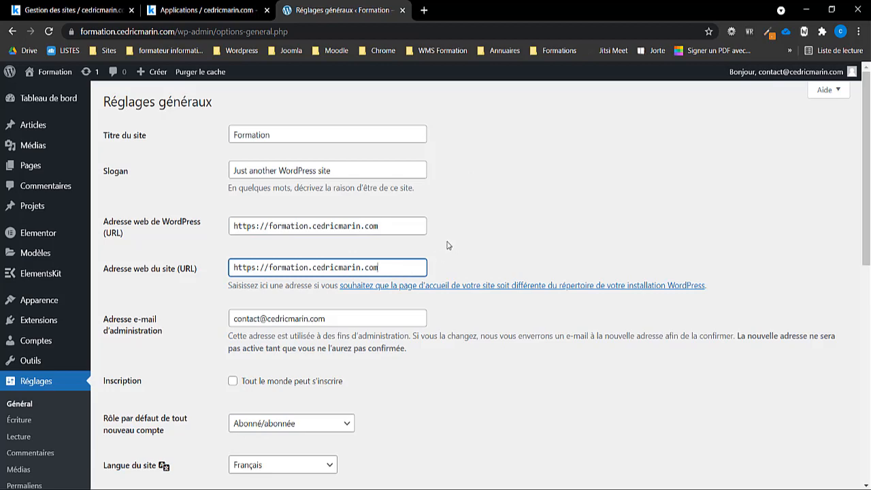
{"action": "scroll", "coordinate": [448, 245], "scroll_direction": "down", "scroll_amount": 3}
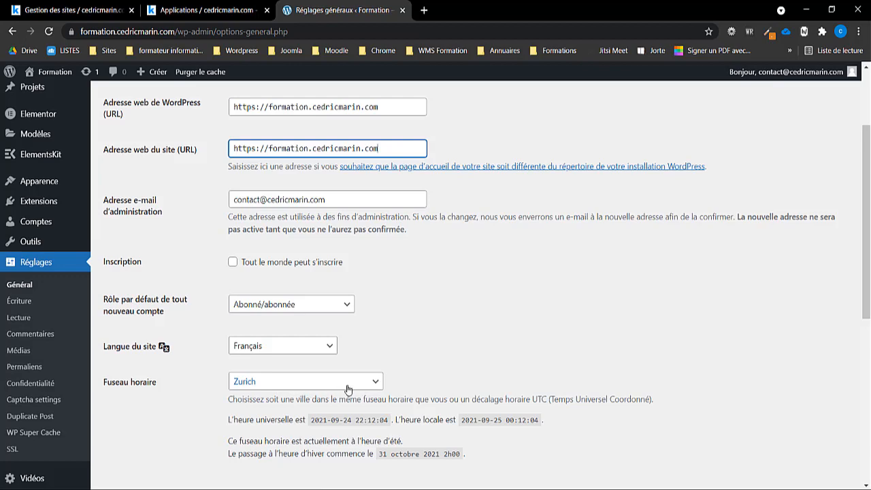
{"action": "scroll", "coordinate": [404, 215], "scroll_direction": "down", "scroll_amount": 4}
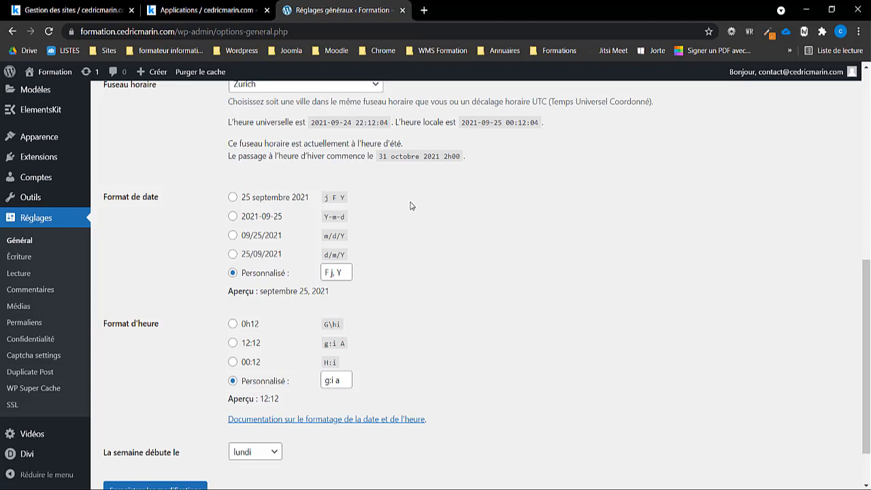
Step: Set the date format to d/m/Y and save the general settings
{"action": "left_click", "coordinate": [233, 256]}
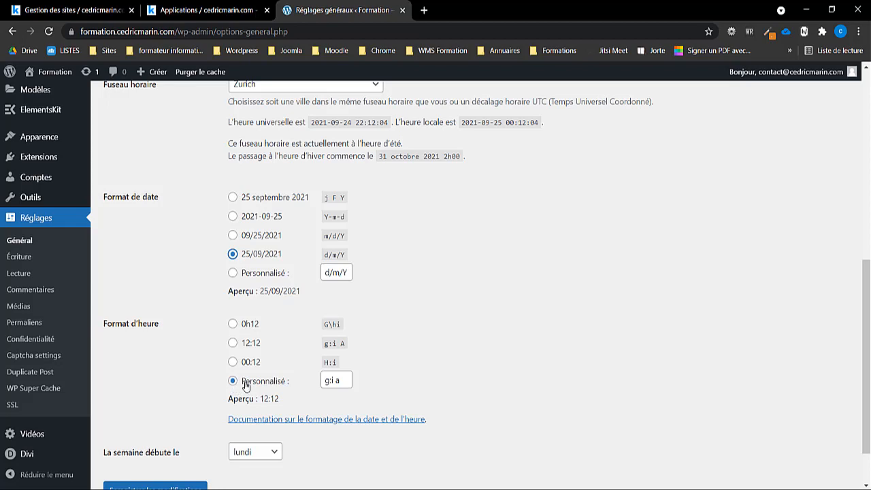
{"action": "scroll", "coordinate": [179, 399], "scroll_direction": "down", "scroll_amount": 1}
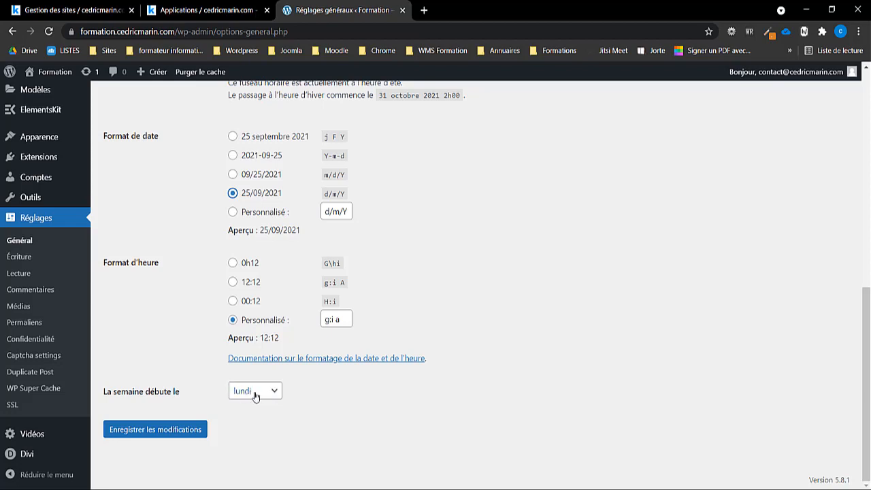
{"action": "left_click", "coordinate": [164, 436]}
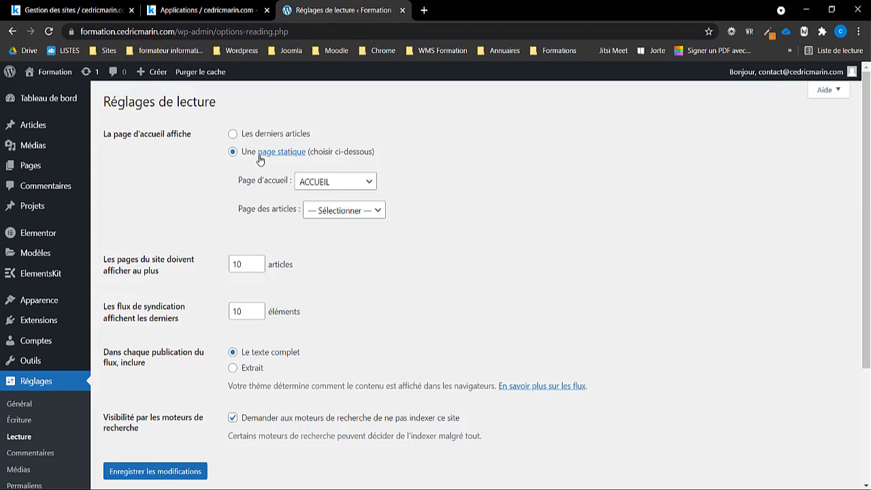
Step: In the reading settings, keep ACCUEIL as the static home page and choose BLOG as the posts page
{"action": "left_click", "coordinate": [350, 184]}
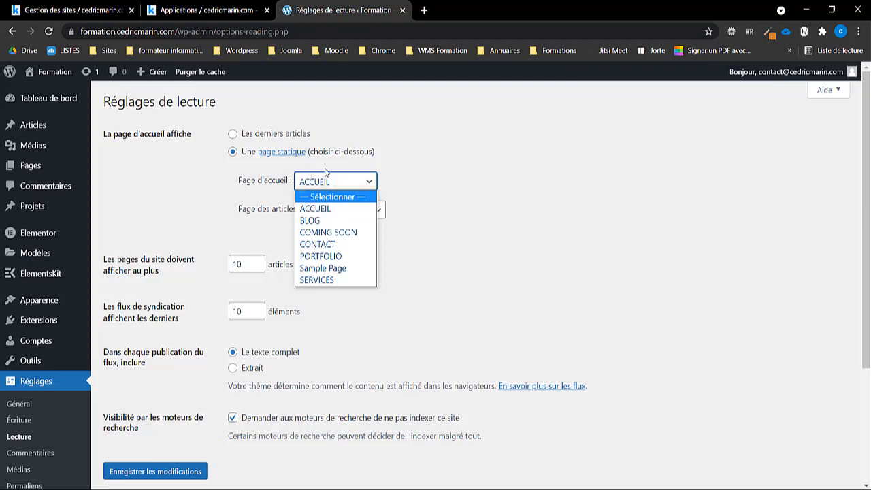
{"action": "left_click", "coordinate": [464, 196]}
{"action": "left_click", "coordinate": [361, 213]}
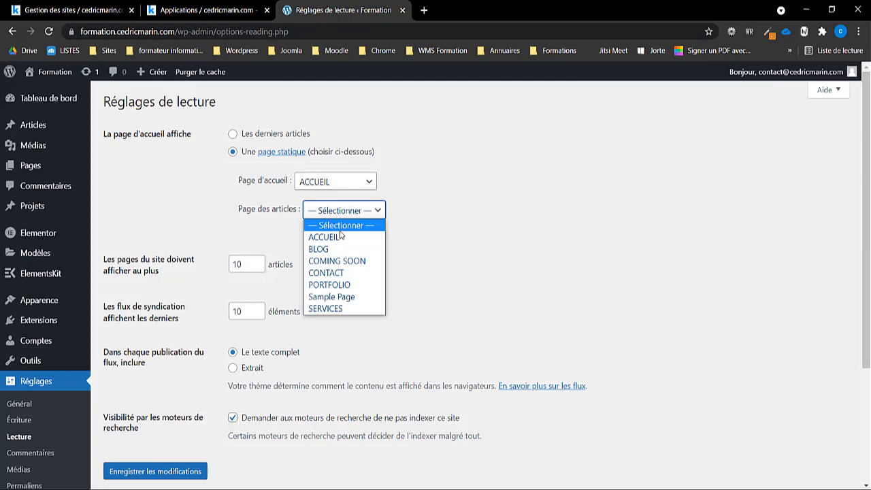
{"action": "left_click", "coordinate": [327, 251]}
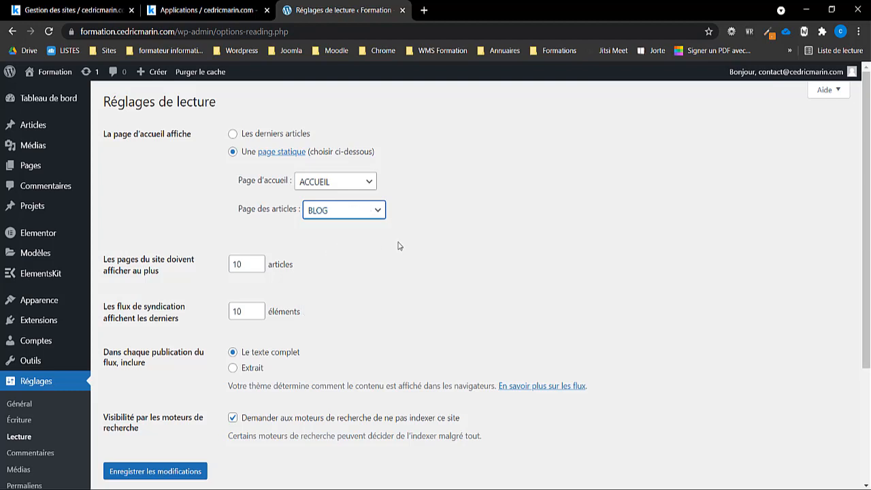
Step: Save the reading settings, keeping the request that search engines not index the site
{"action": "scroll", "coordinate": [259, 153], "scroll_direction": "down", "scroll_amount": 2}
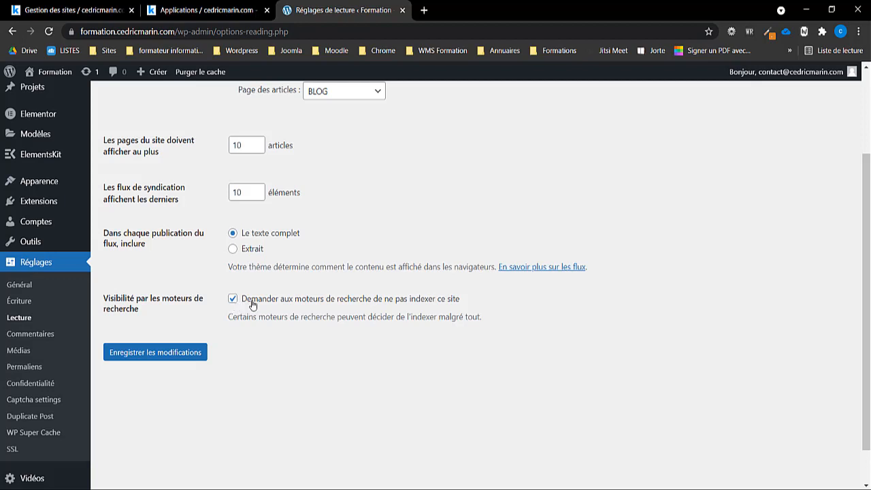
{"action": "left_click", "coordinate": [189, 352]}
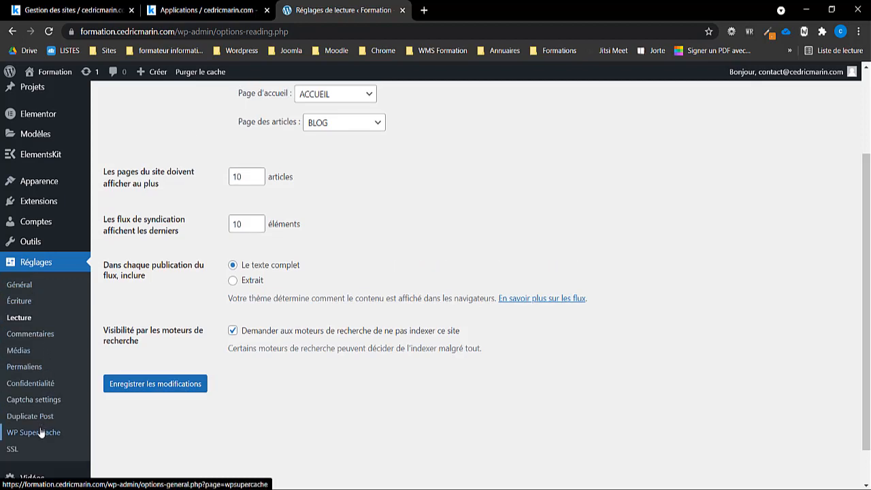
{"action": "scroll", "coordinate": [100, 279], "scroll_direction": "down", "scroll_amount": 1}
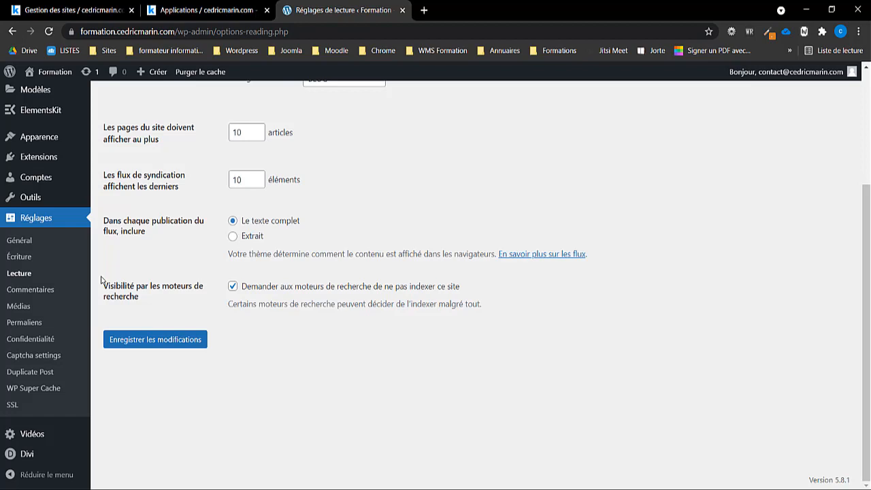
{"action": "scroll", "coordinate": [163, 234], "scroll_direction": "up", "scroll_amount": 3}
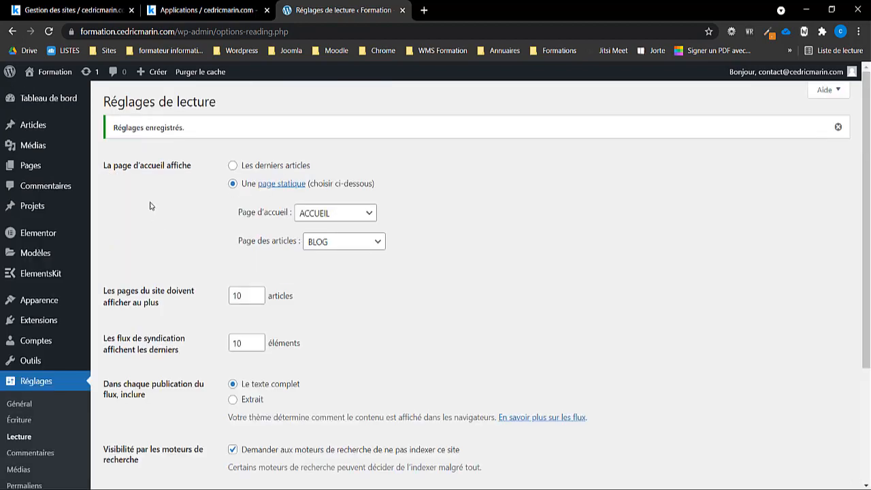
Step: Review the site's list of articles and its list of pages
{"action": "mouse_move", "coordinate": [38, 125]}
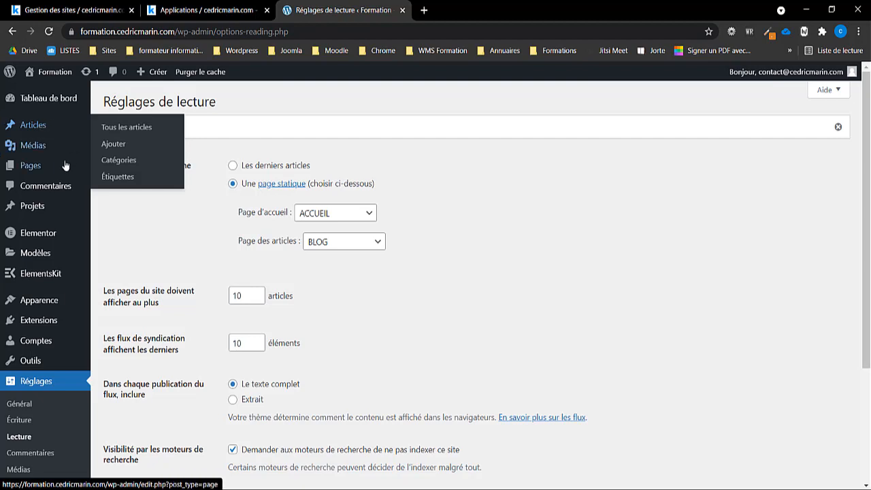
{"action": "mouse_move", "coordinate": [29, 170]}
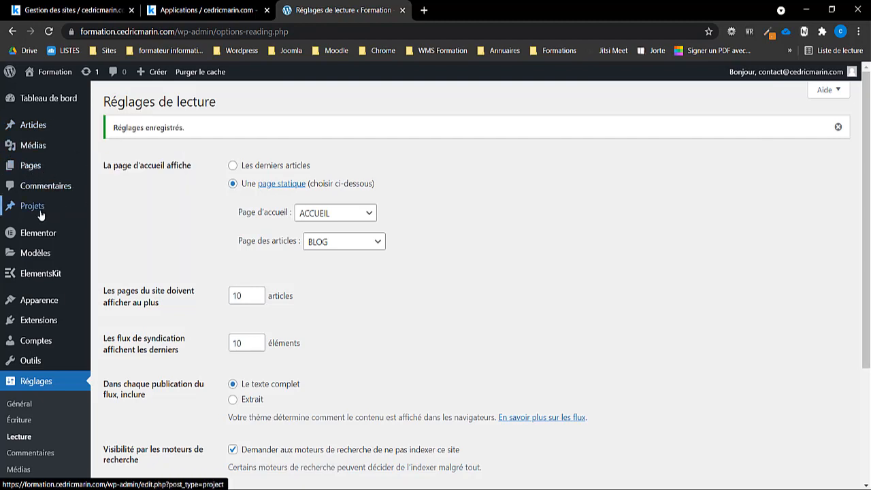
{"action": "mouse_move", "coordinate": [40, 215]}
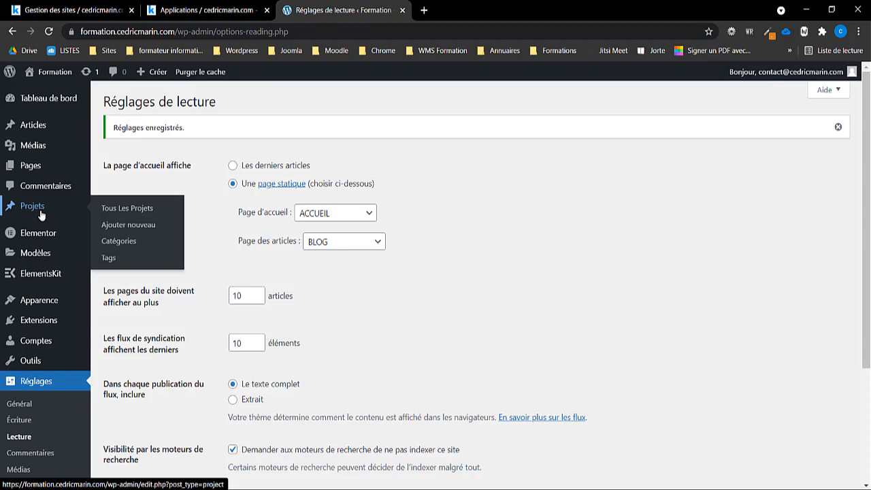
{"action": "left_click", "coordinate": [48, 127]}
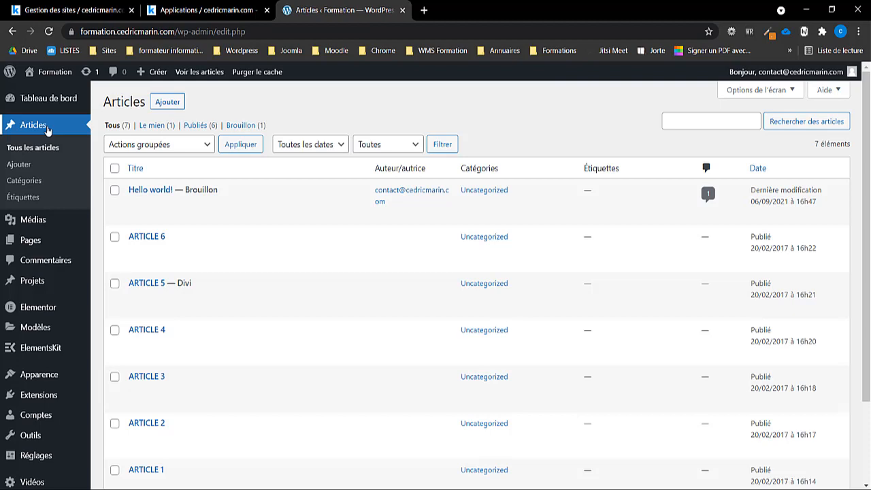
{"action": "left_click", "coordinate": [30, 239]}
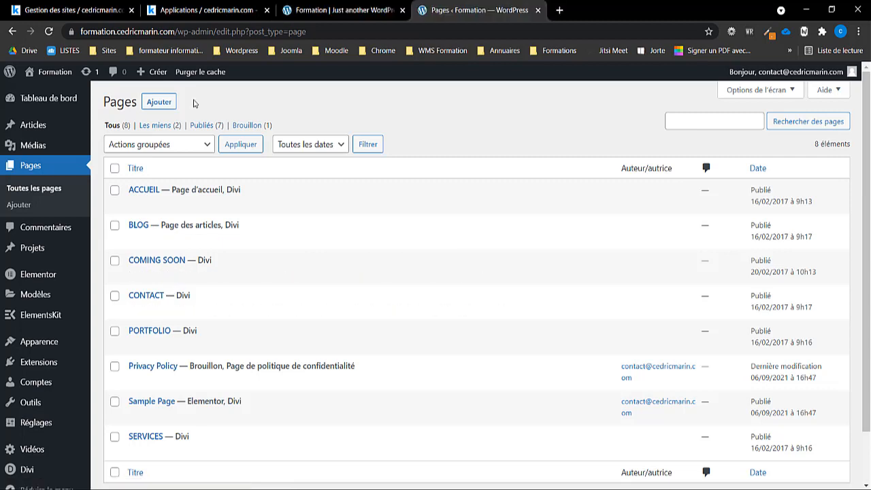
Step: Add a new page titled "ici mon titre" with the preformatted text "ici du texte" and a beach image below it
{"action": "left_click", "coordinate": [158, 102]}
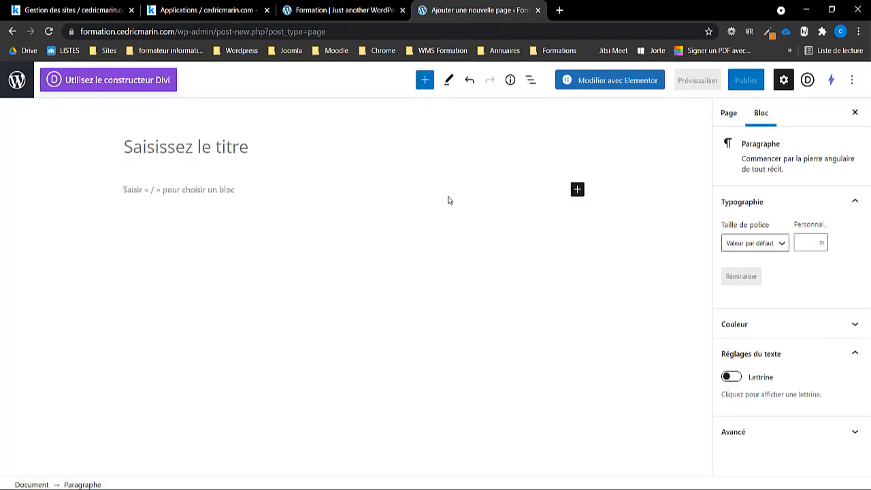
{"action": "left_click", "coordinate": [577, 191]}
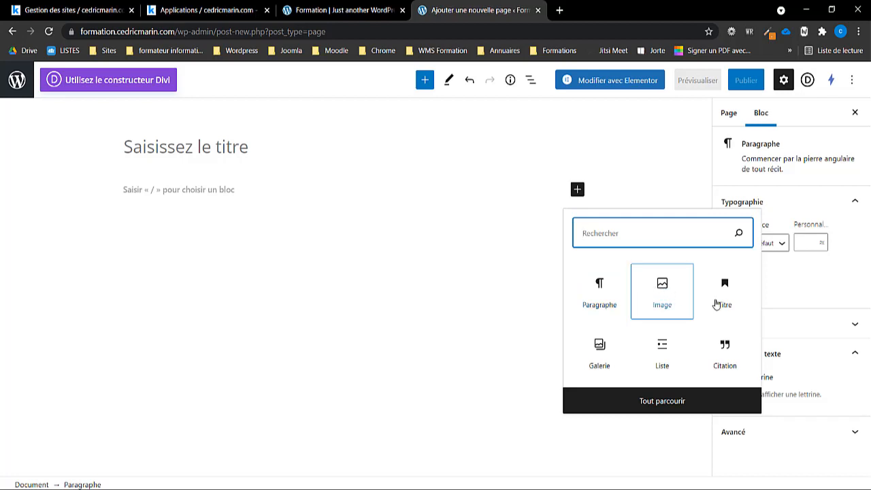
{"action": "left_click", "coordinate": [663, 403]}
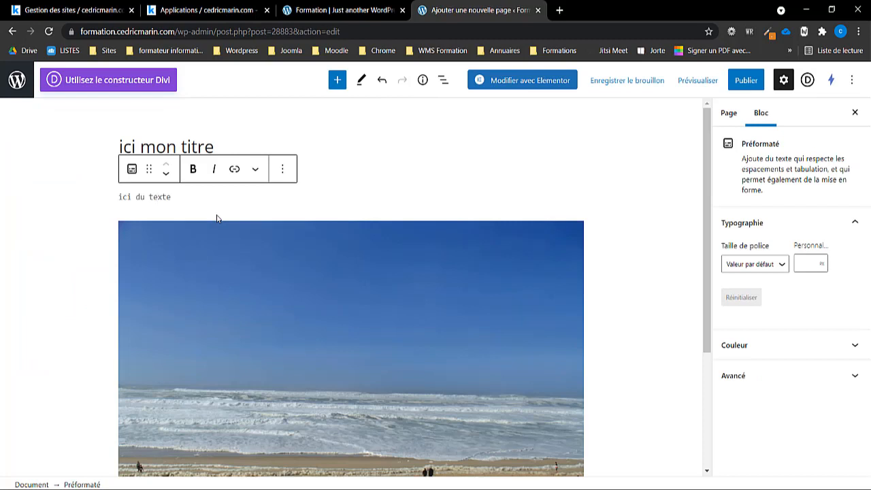
{"action": "mouse_move", "coordinate": [220, 214]}
Step: Examine the site's public home page from the header slider down to the footer
{"action": "left_click", "coordinate": [376, 8]}
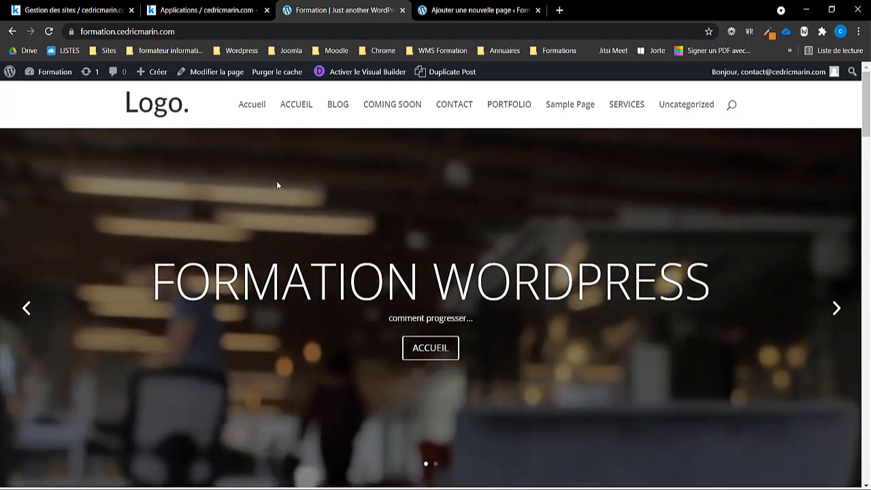
{"action": "scroll", "coordinate": [276, 184], "scroll_direction": "down", "scroll_amount": 7}
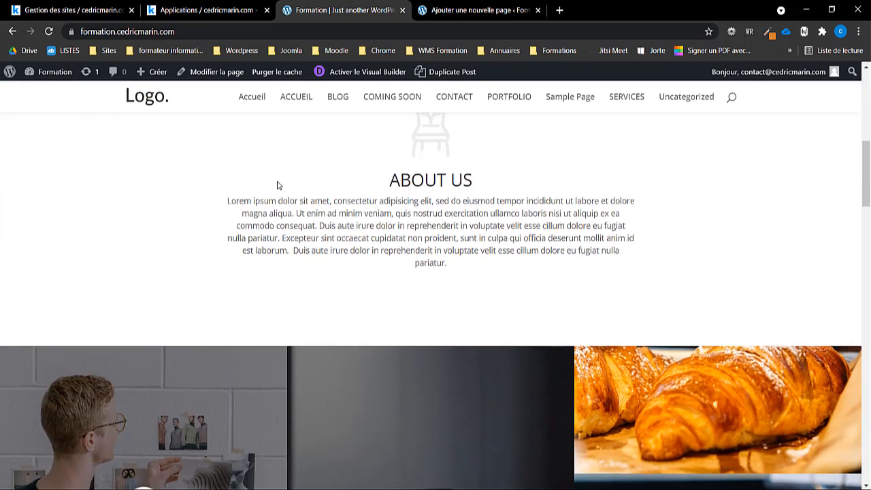
{"action": "scroll", "coordinate": [277, 184], "scroll_direction": "up", "scroll_amount": 4}
{"action": "scroll", "coordinate": [277, 184], "scroll_direction": "down", "scroll_amount": 3}
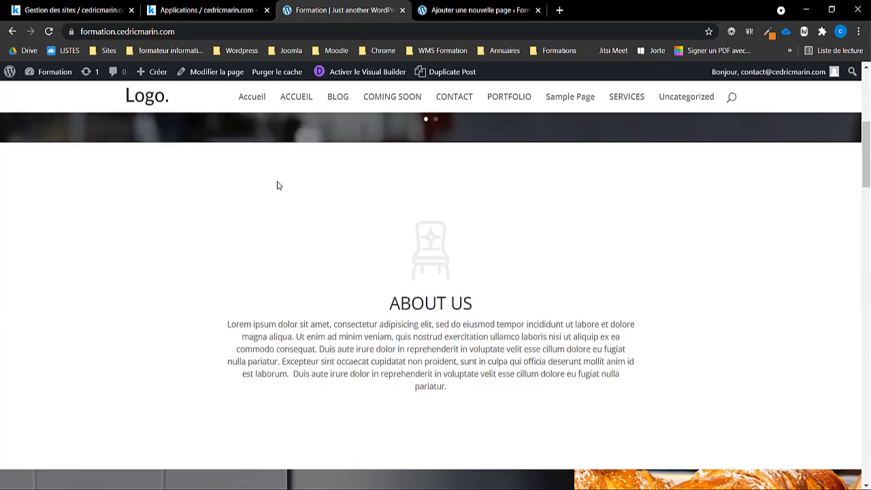
{"action": "scroll", "coordinate": [276, 185], "scroll_direction": "down", "scroll_amount": 8}
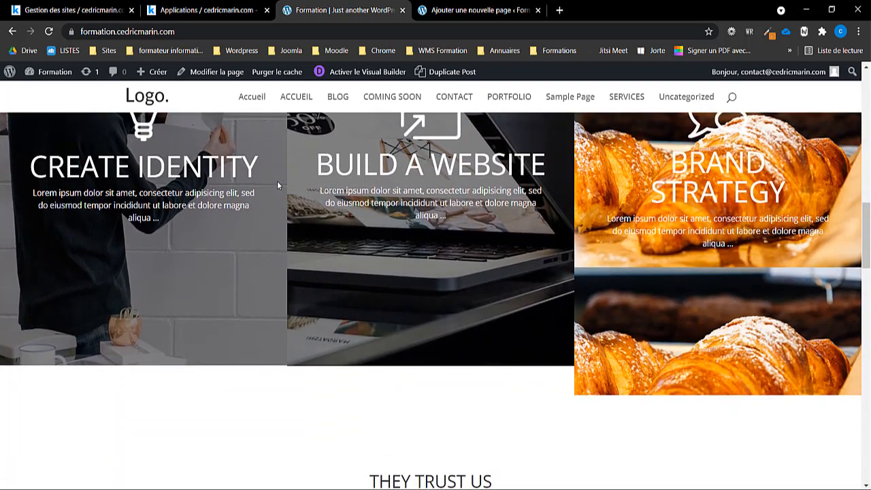
{"action": "scroll", "coordinate": [277, 184], "scroll_direction": "down", "scroll_amount": 10}
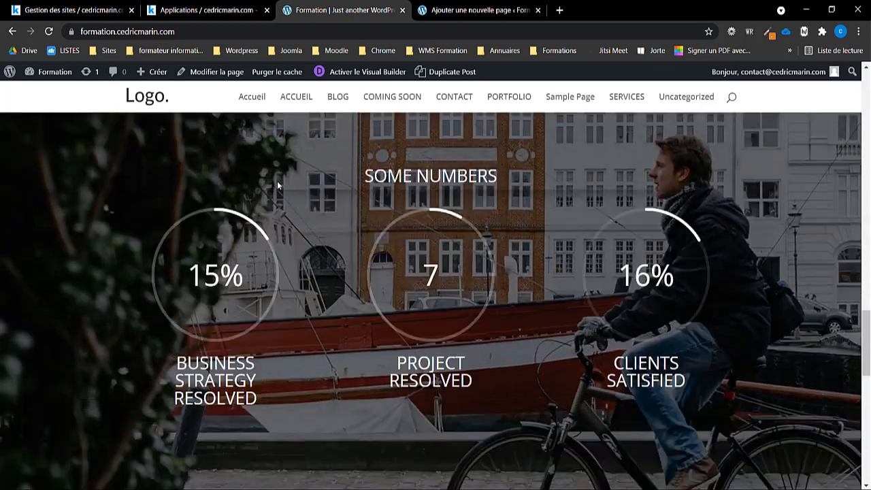
{"action": "scroll", "coordinate": [277, 185], "scroll_direction": "down", "scroll_amount": 10}
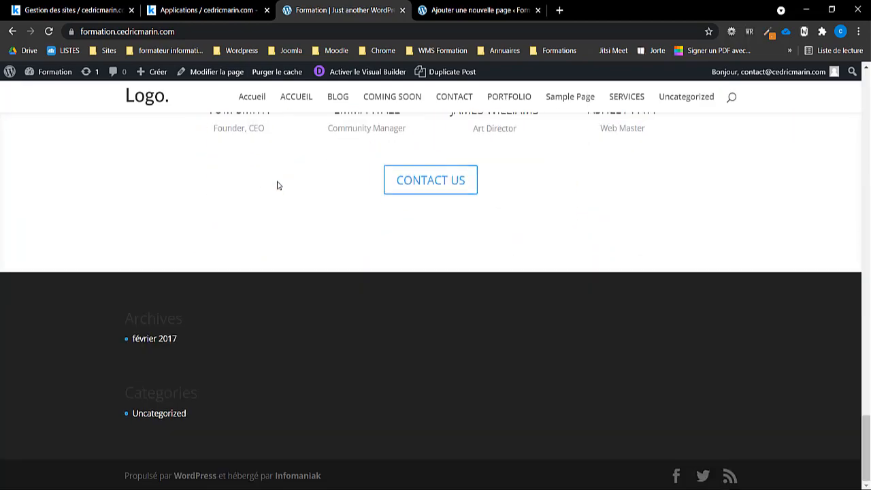
{"action": "scroll", "coordinate": [277, 185], "scroll_direction": "up", "scroll_amount": 20}
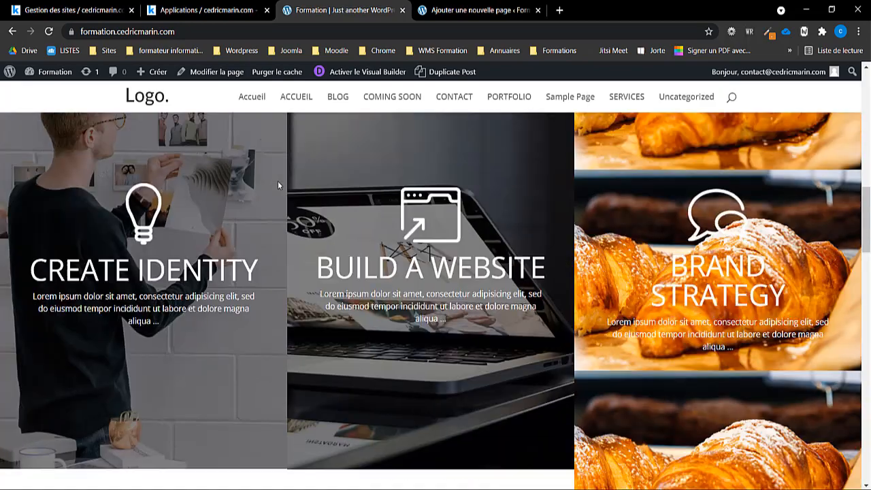
{"action": "scroll", "coordinate": [278, 185], "scroll_direction": "up", "scroll_amount": 5}
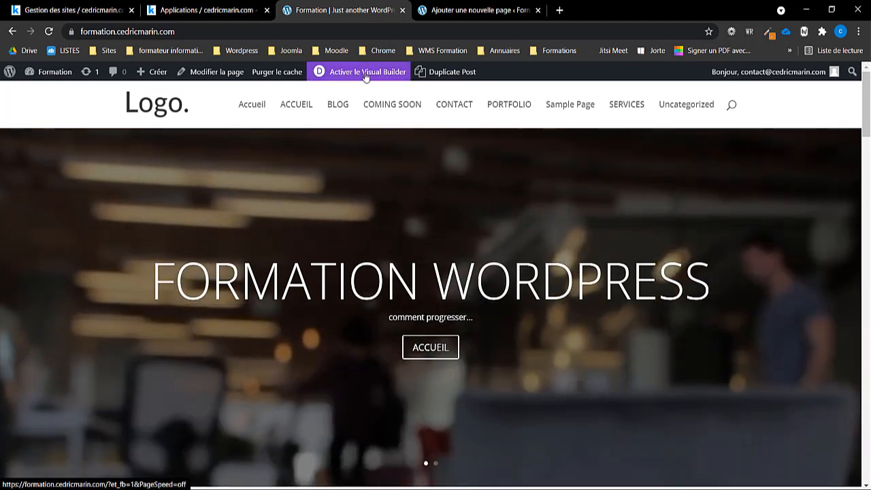
Step: Open the home page in the Divi Visual Builder and replace the slider heading with "ICI LE NOM DE MON SITE"
{"action": "left_click", "coordinate": [371, 75]}
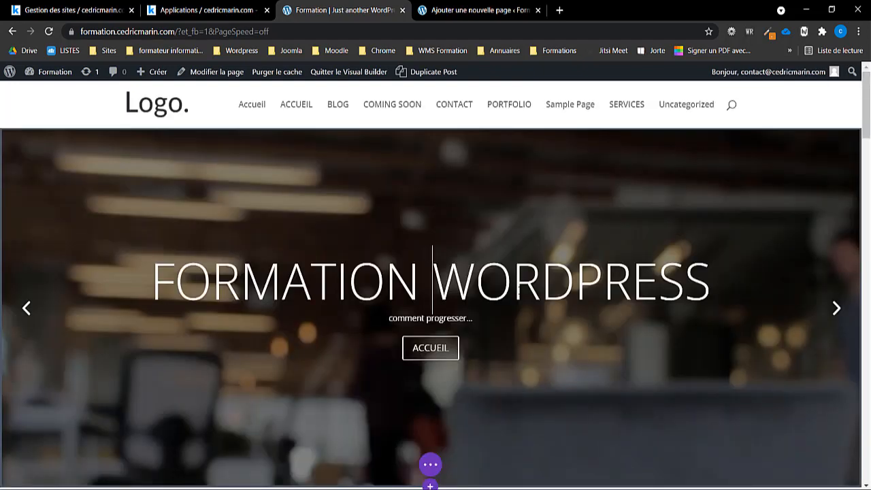
{"action": "key", "text": "Delete"}
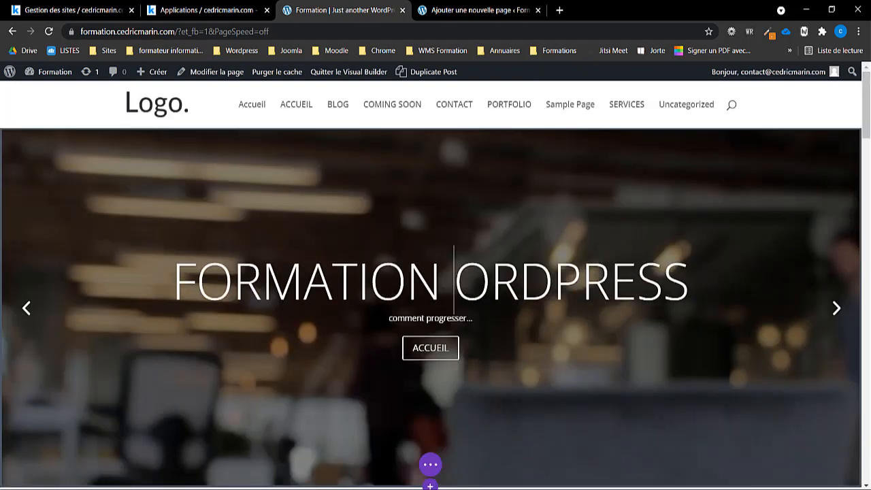
{"action": "key", "text": "Delete"}
{"action": "key", "text": "Delete"}
{"action": "key", "text": "Delete"}
{"action": "key", "text": "Delete"}
{"action": "key", "text": "Delete"}
{"action": "key", "text": "Delete"}
{"action": "key", "text": "Delete"}
{"action": "key", "text": "Delete"}
{"action": "key", "text": "BackSpace"}
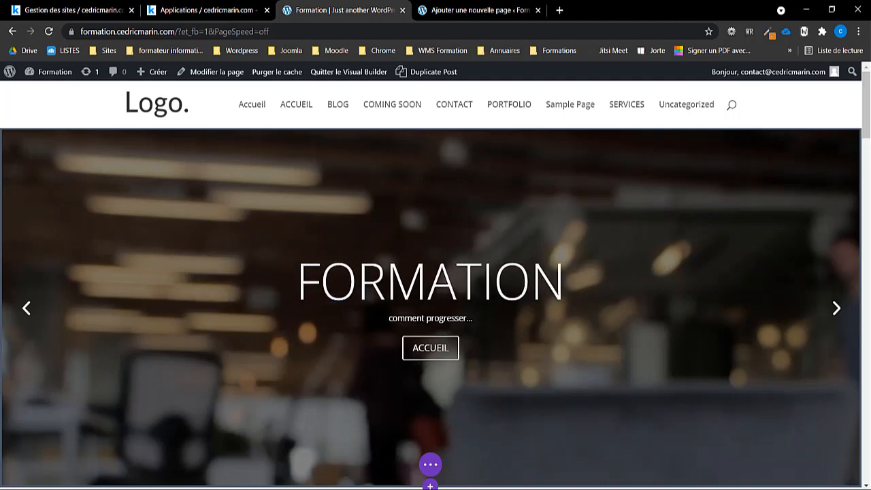
{"action": "key", "text": "BackSpace"}
{"action": "key", "text": "BackSpace"}
{"action": "key", "text": "BackSpace"}
{"action": "key", "text": "BackSpace"}
{"action": "key", "text": "BackSpace"}
{"action": "key", "text": "BackSpace"}
{"action": "key", "text": "BackSpace"}
{"action": "key", "text": "BackSpace"}
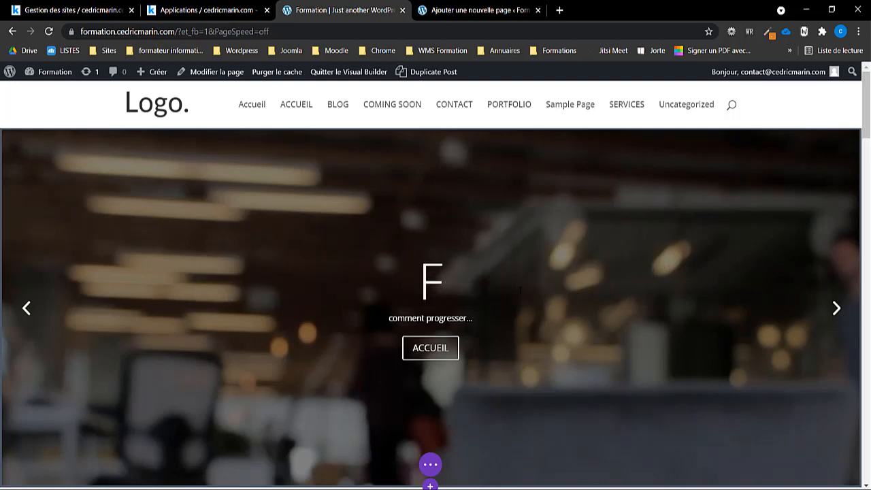
{"action": "key", "text": "BackSpace"}
{"action": "type", "text": "ICI "}
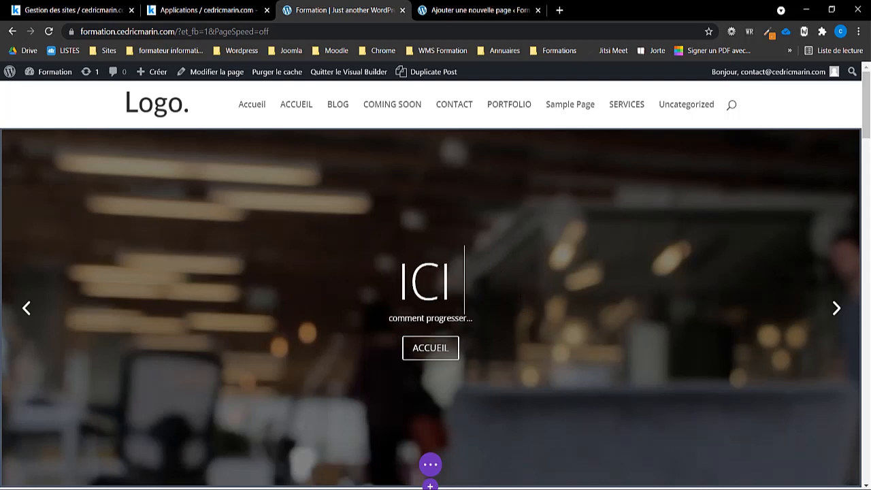
{"action": "type", "text": "LE NOM DE MON "}
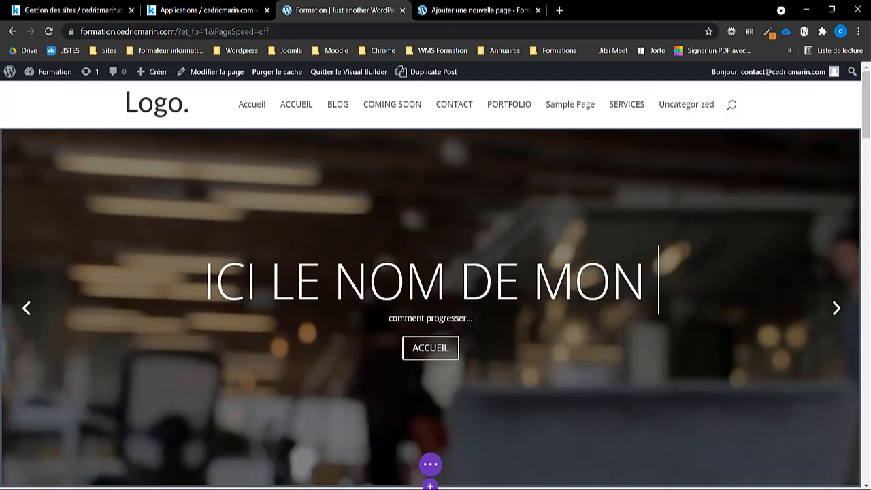
{"action": "type", "text": "SITE"}
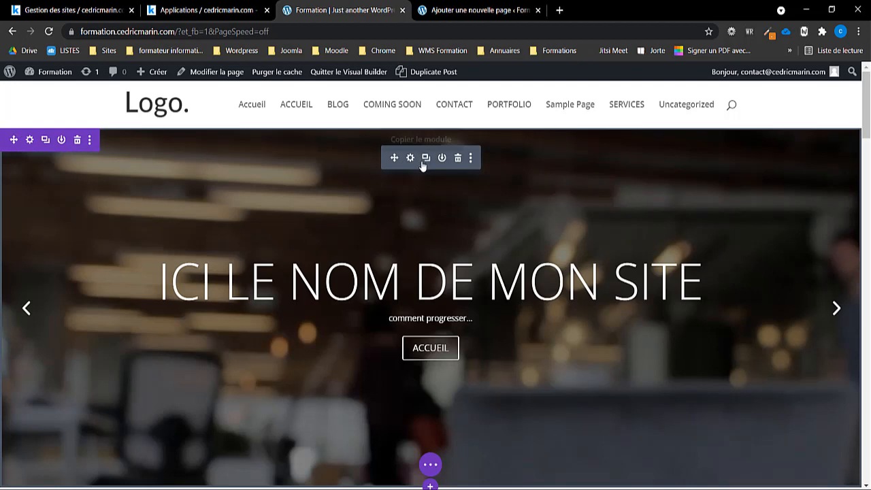
Step: Change the ABOUT US row's layout to two equal columns
{"action": "scroll", "coordinate": [424, 163], "scroll_direction": "down", "scroll_amount": 5}
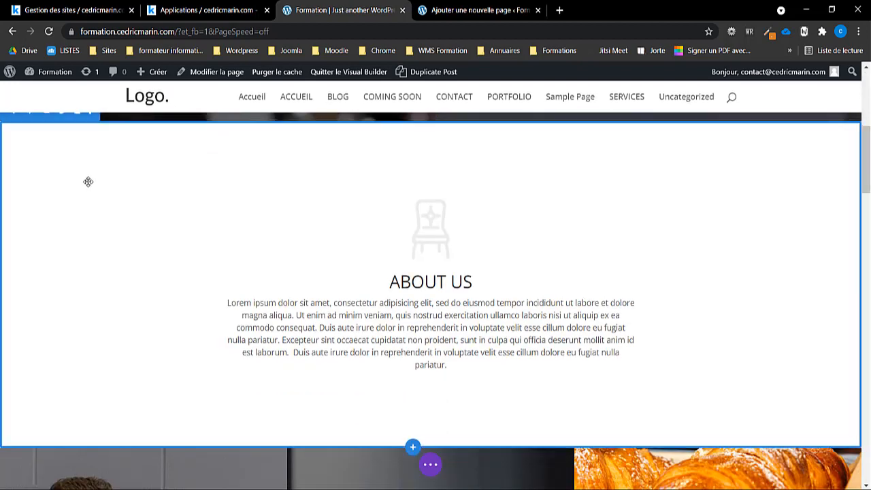
{"action": "scroll", "coordinate": [51, 243], "scroll_direction": "up", "scroll_amount": 2}
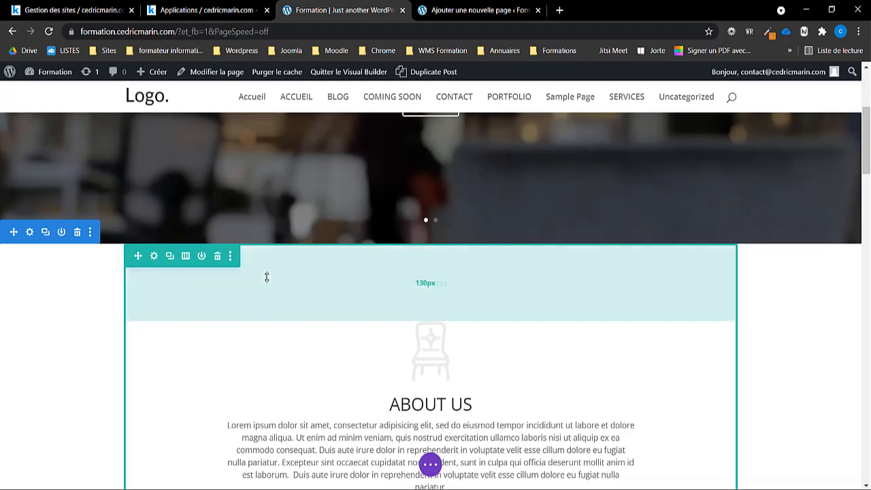
{"action": "left_click", "coordinate": [186, 256]}
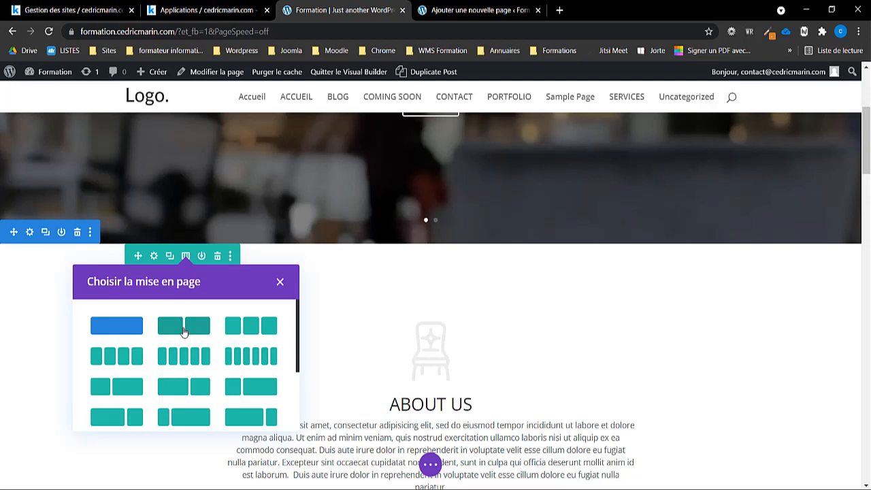
{"action": "left_click", "coordinate": [184, 327]}
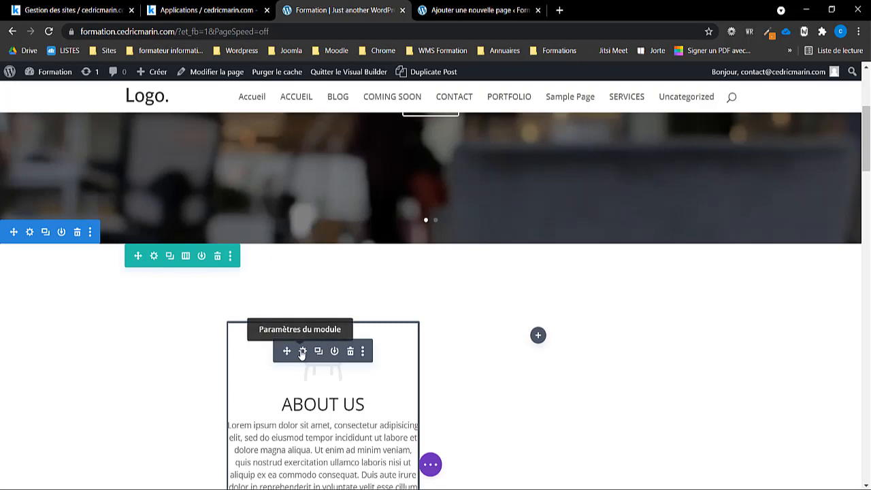
{"action": "scroll", "coordinate": [302, 353], "scroll_direction": "up", "scroll_amount": 5}
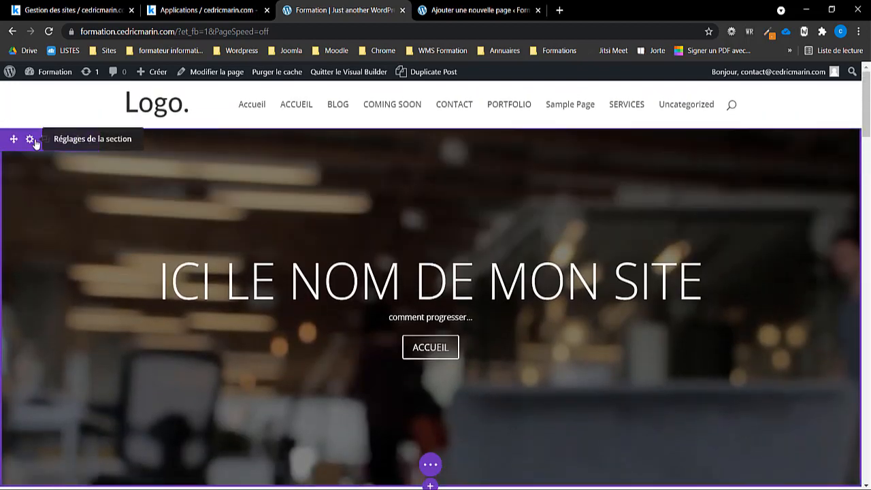
{"action": "scroll", "coordinate": [97, 326], "scroll_direction": "down", "scroll_amount": 5}
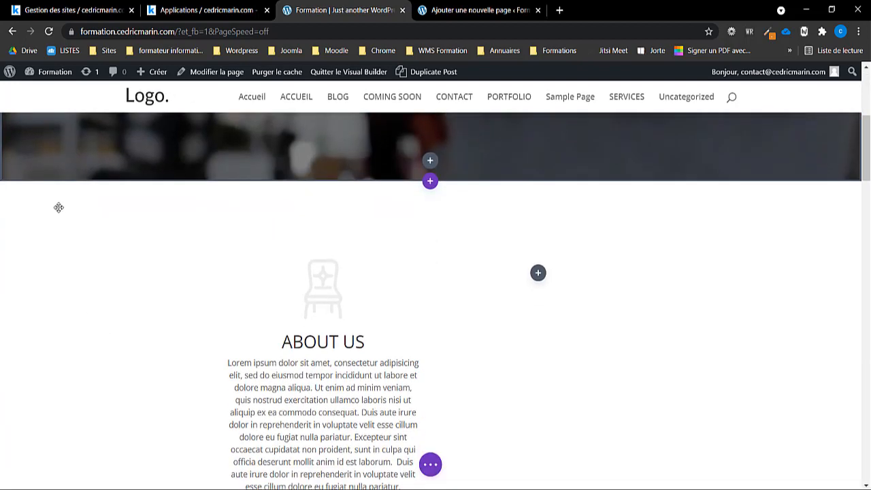
{"action": "mouse_move", "coordinate": [48, 204]}
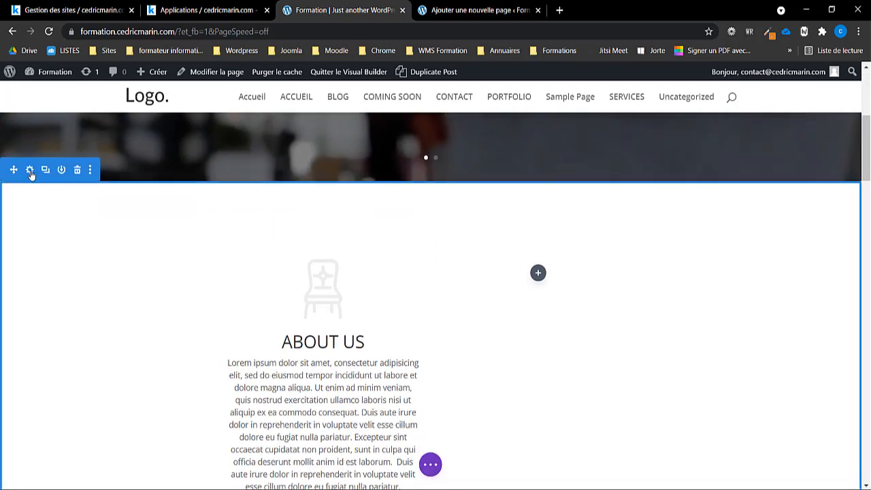
{"action": "mouse_move", "coordinate": [224, 219]}
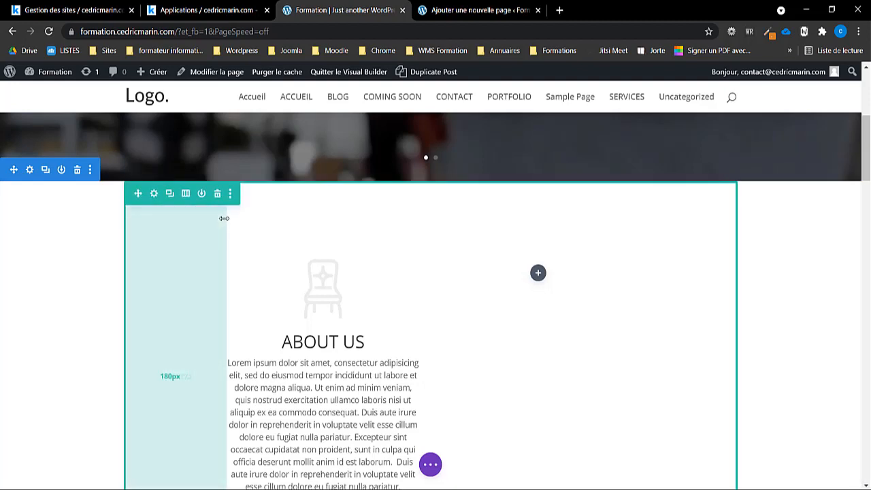
Step: Add a specialty section below ABOUT US with equal halves, a row area left and a plain column right, and insert a three-column row
{"action": "mouse_move", "coordinate": [324, 306]}
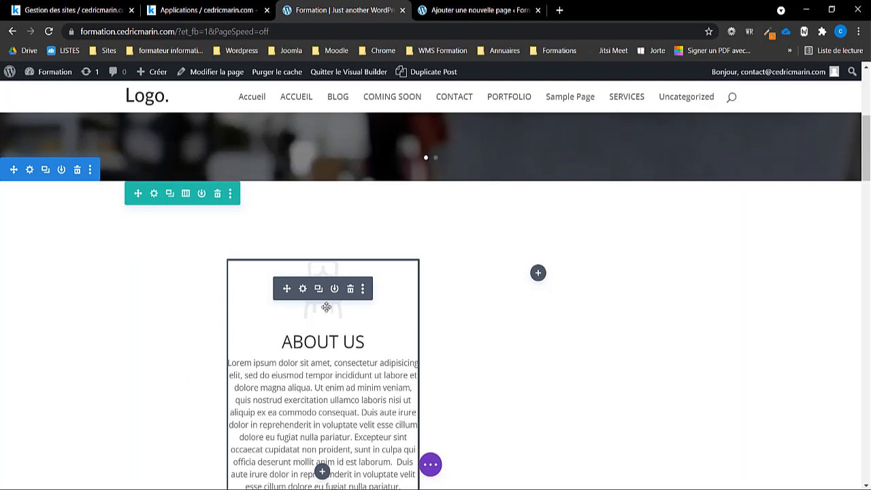
{"action": "scroll", "coordinate": [326, 307], "scroll_direction": "down", "scroll_amount": 3}
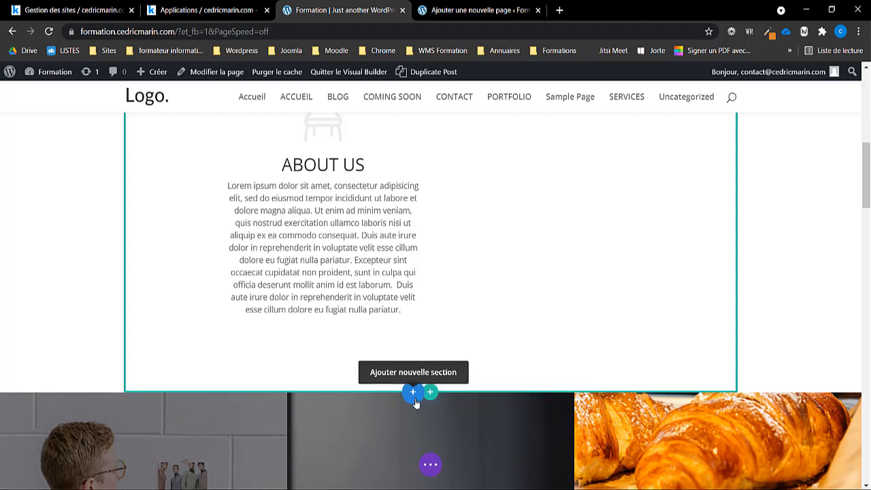
{"action": "left_click", "coordinate": [413, 393]}
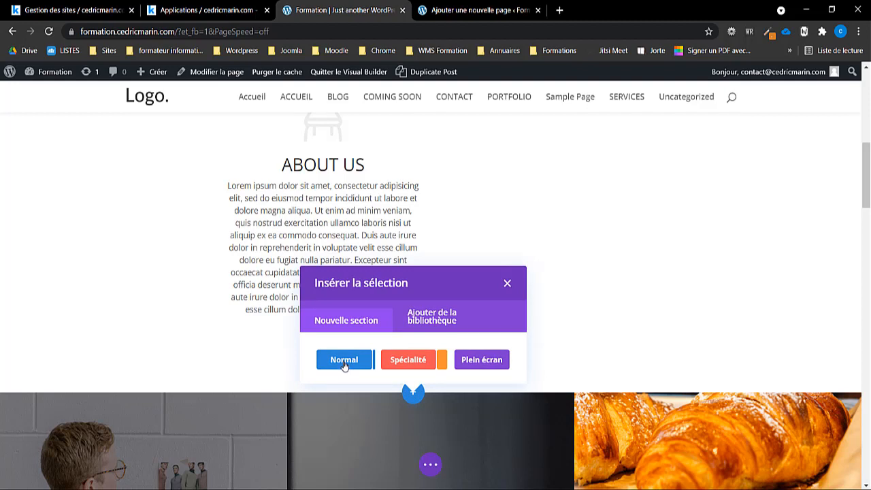
{"action": "left_click", "coordinate": [423, 363]}
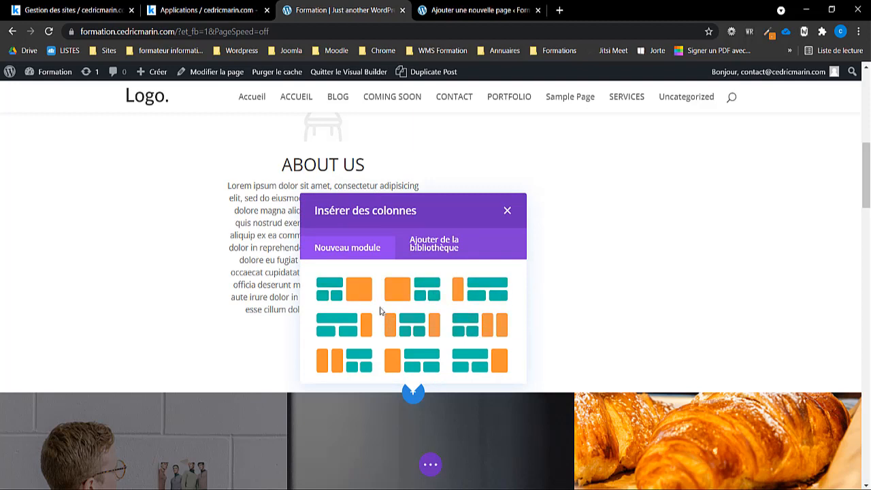
{"action": "left_click", "coordinate": [363, 294]}
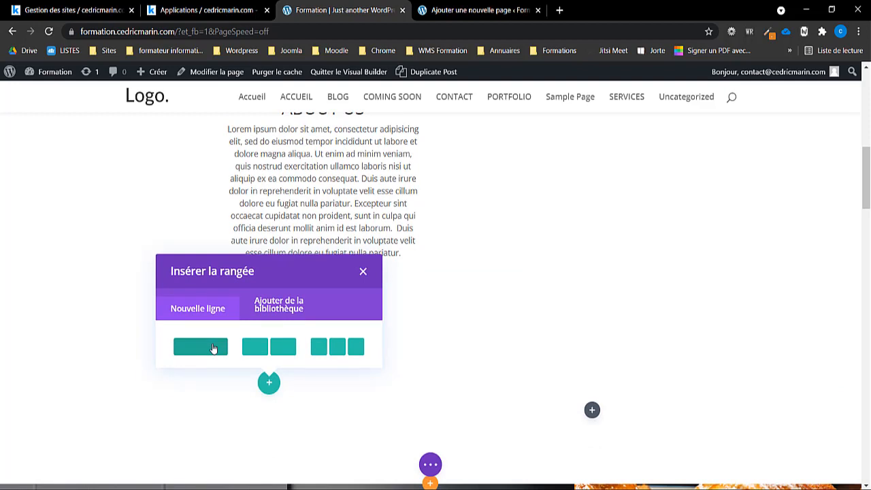
{"action": "left_click", "coordinate": [340, 351]}
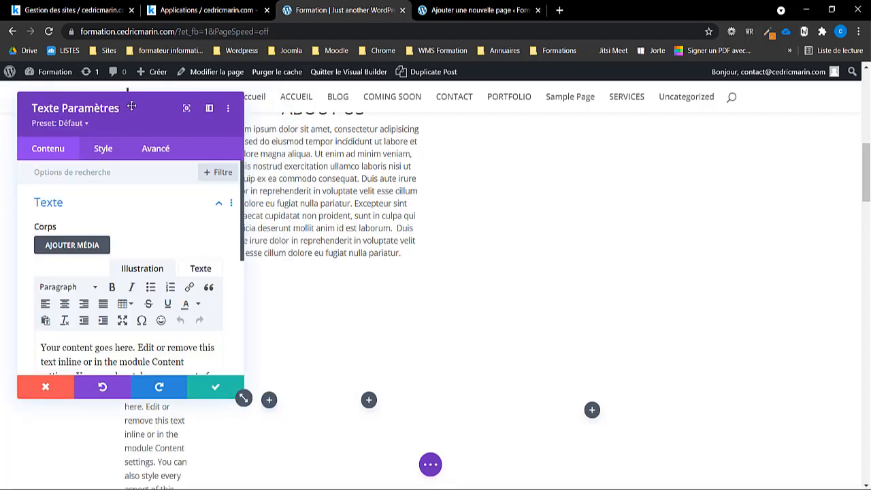
Step: Set the text module in the new row's first column to "Ici je rentre mon texte" and save the page
{"action": "left_click_drag", "start_coordinate": [133, 108], "coordinate": [619, 122]}
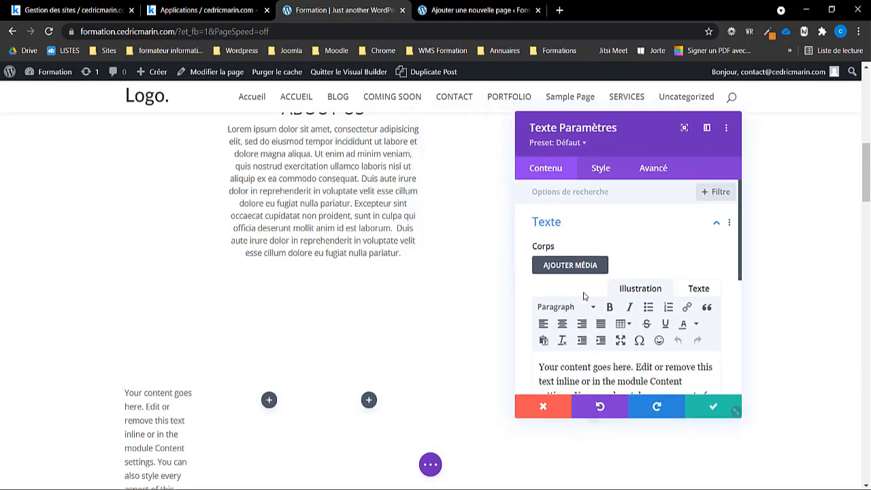
{"action": "scroll", "coordinate": [255, 390], "scroll_direction": "down", "scroll_amount": 2}
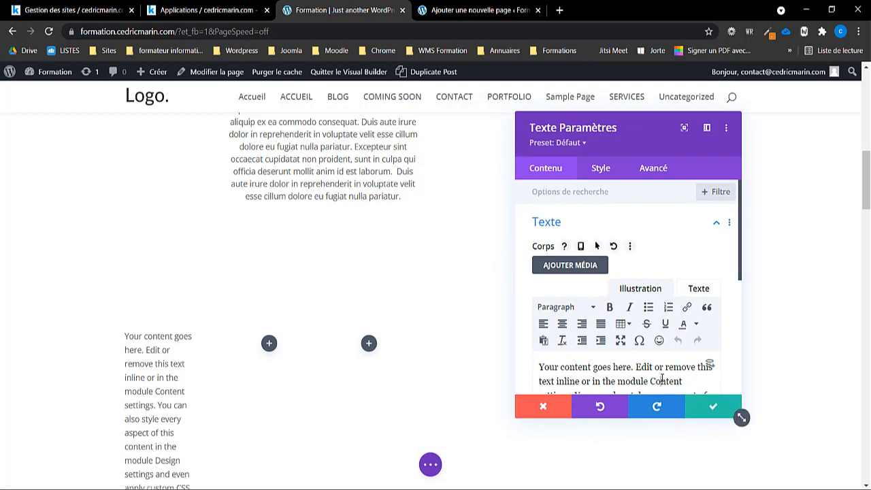
{"action": "left_click_drag", "start_coordinate": [541, 366], "coordinate": [771, 421]}
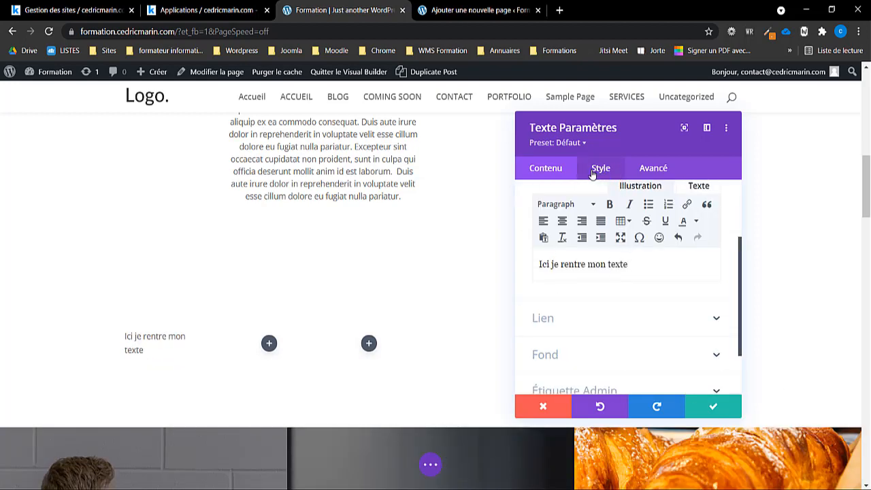
{"action": "left_click", "coordinate": [731, 412]}
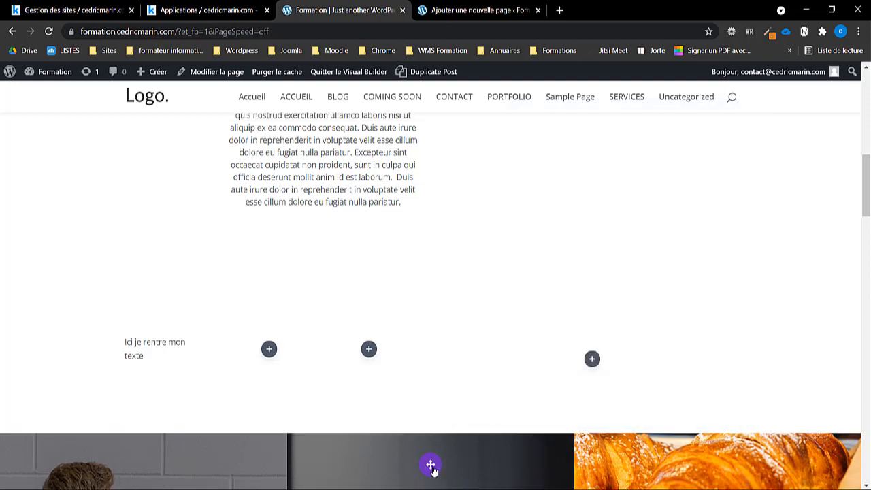
{"action": "left_click", "coordinate": [433, 468]}
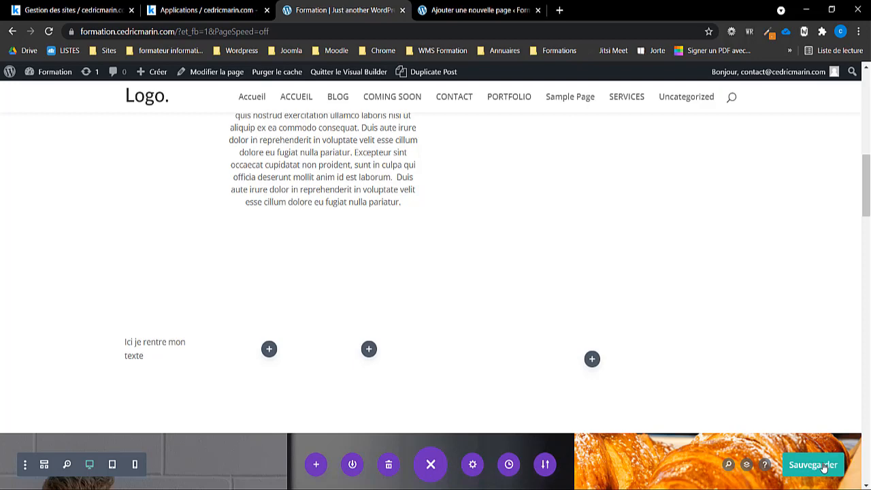
{"action": "left_click", "coordinate": [824, 468]}
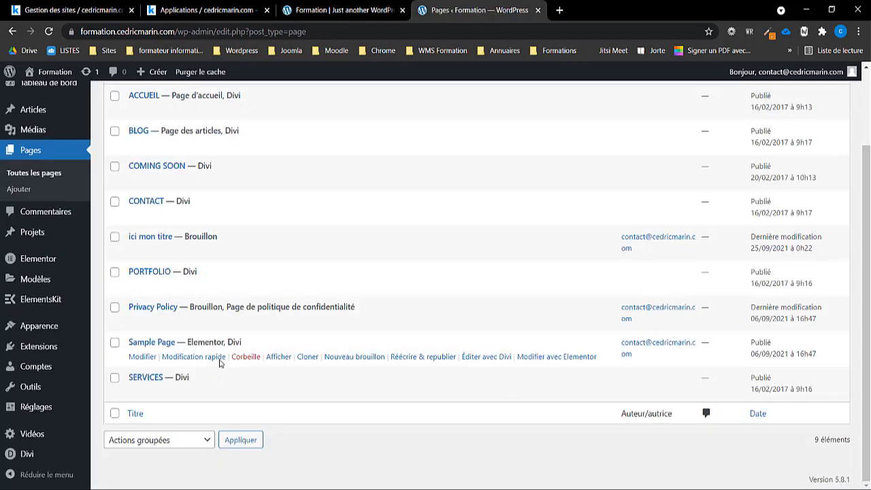